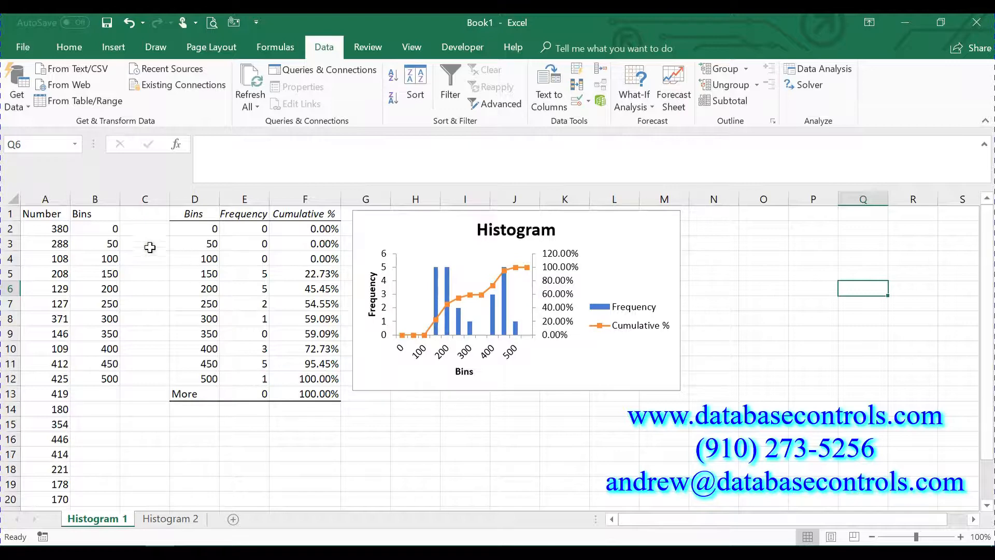
Step: Look over the number data, the frequency table and the finished histogram chart on the Histogram 1 sheet
scroll(146, 240, "down", 3)
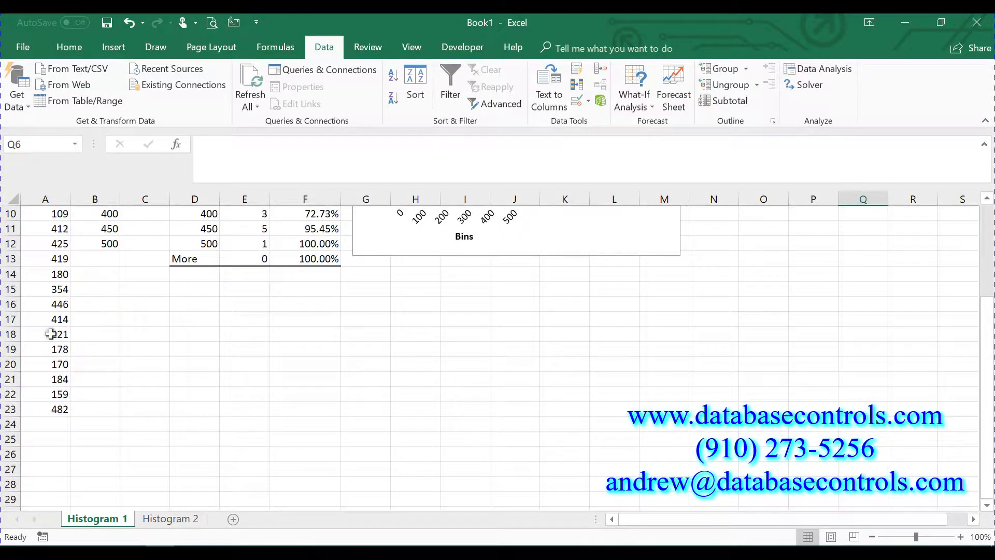
scroll(78, 338, "up", 3)
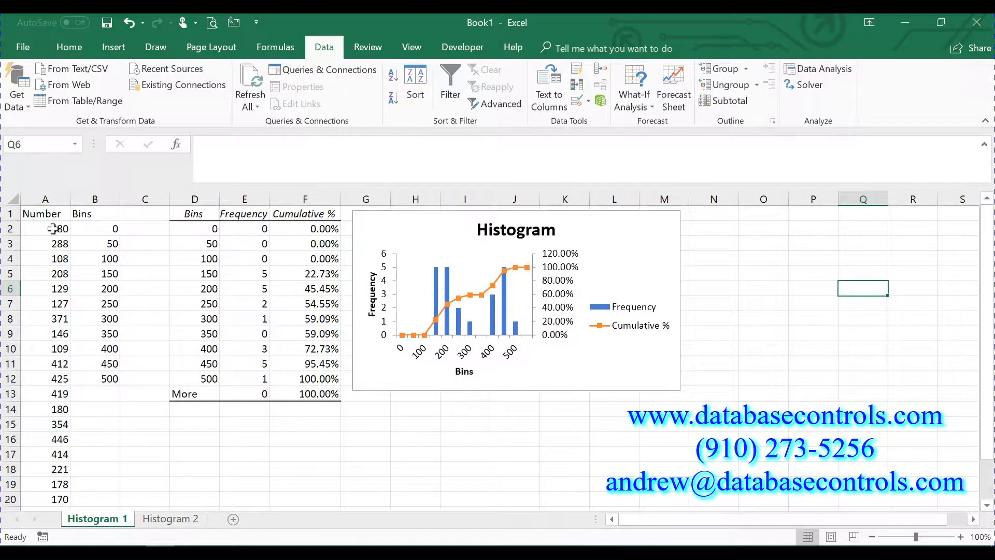
scroll(57, 226, "down", 5)
scroll(47, 313, "up", 5)
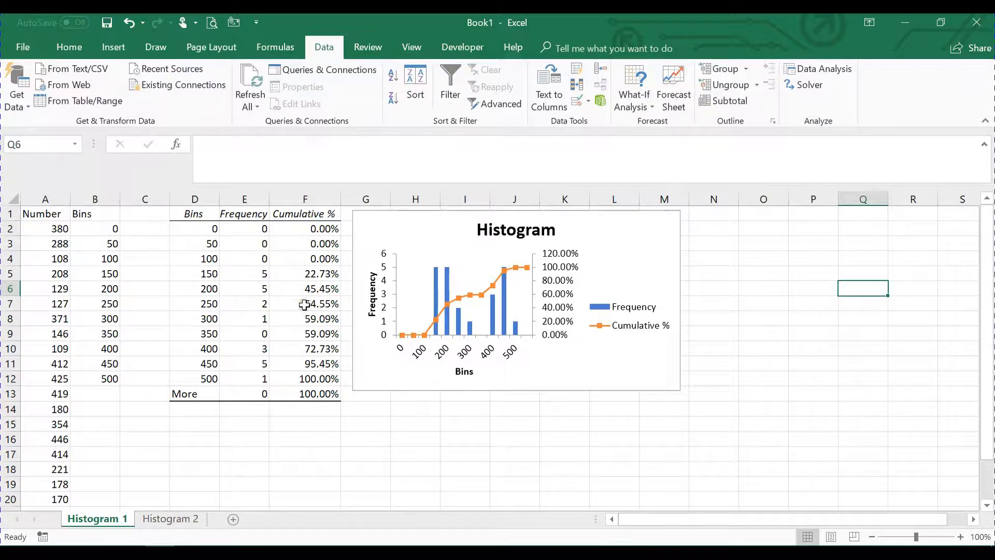
left_click(495, 283)
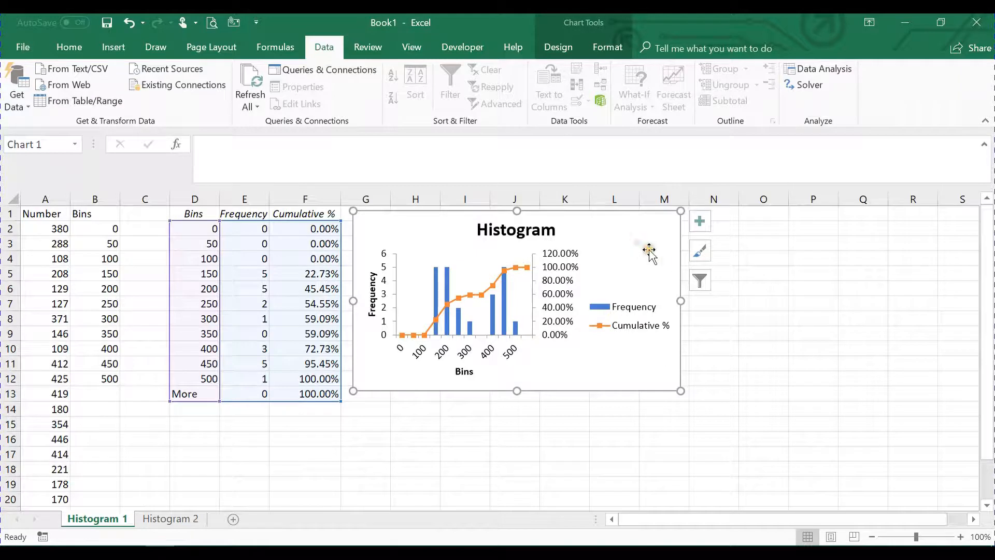
left_click(790, 293)
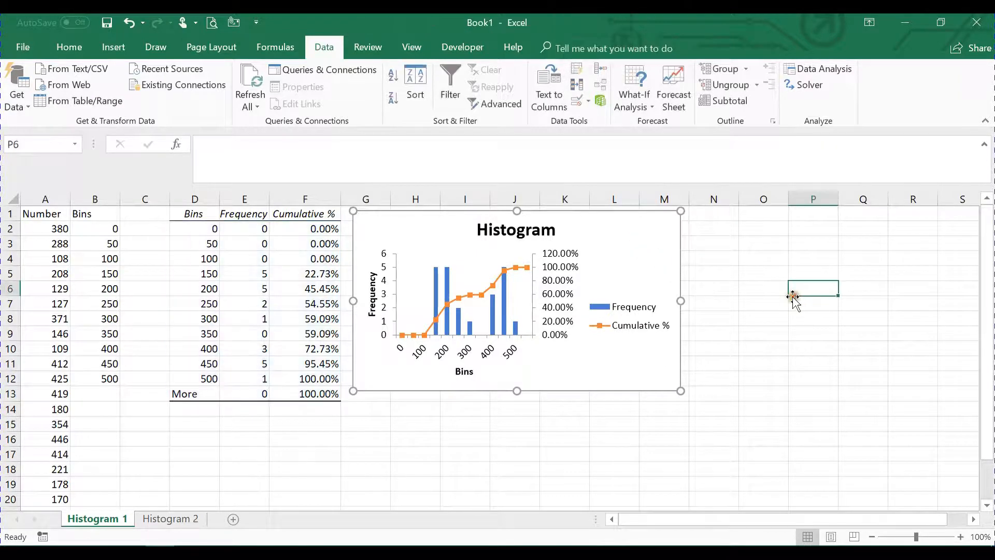
left_click(145, 224)
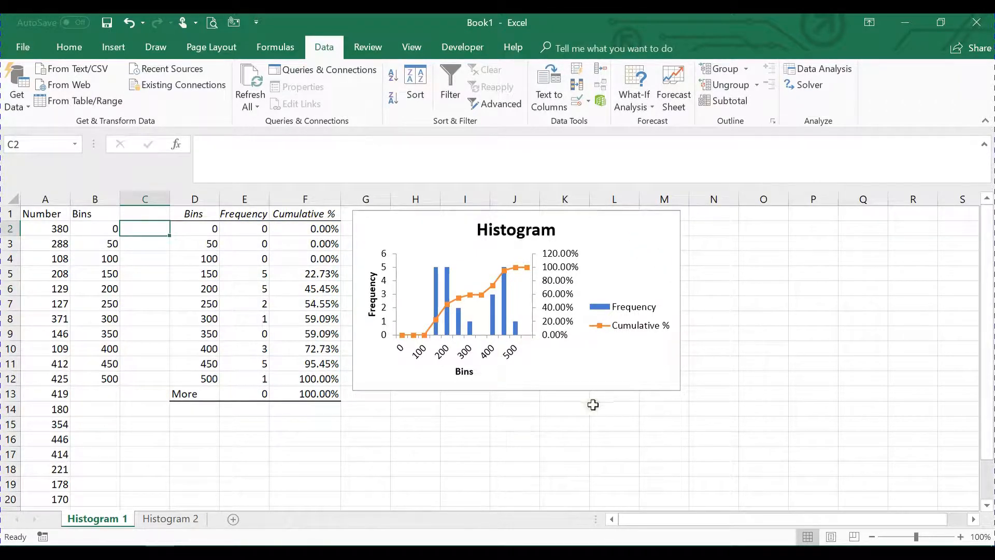
left_click(643, 412)
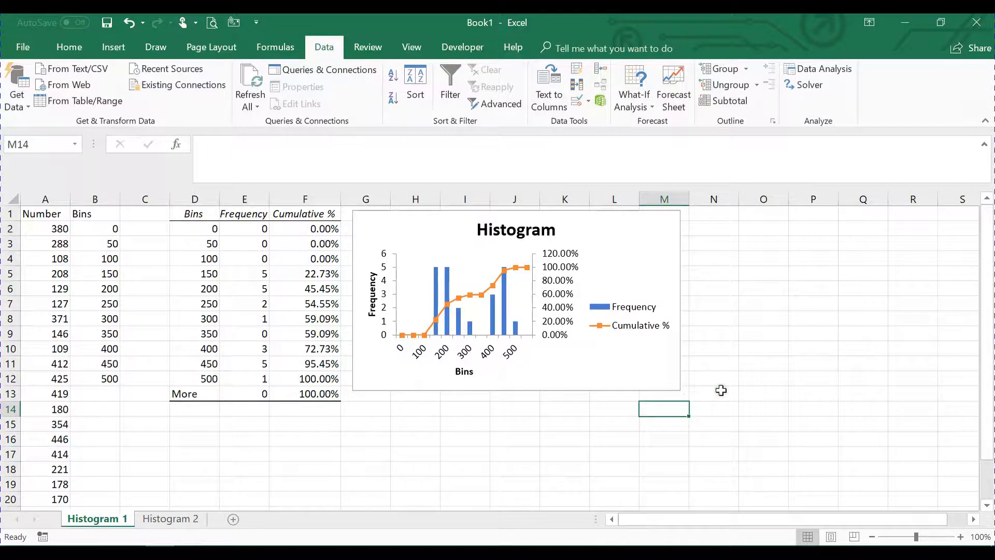
left_click(626, 244)
left_click(826, 289)
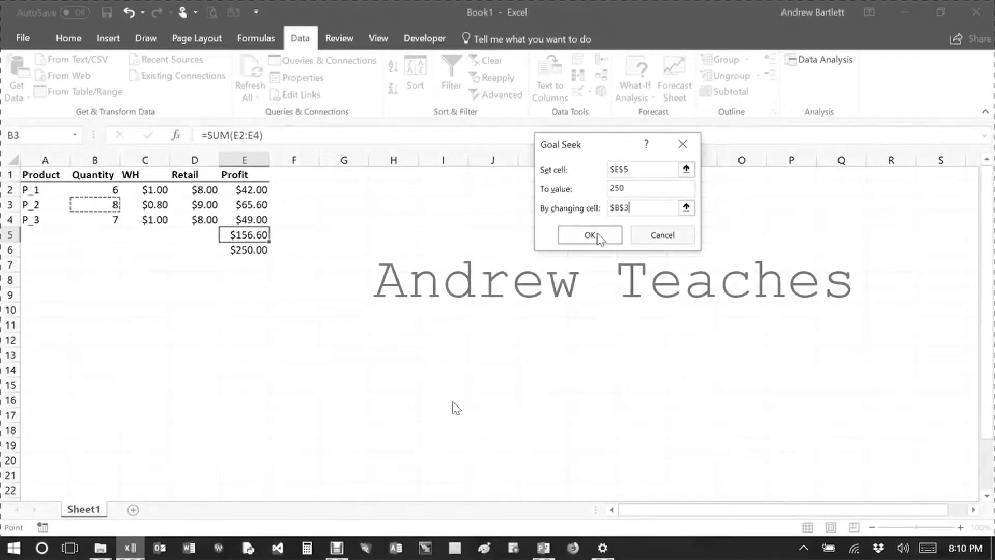
left_click(591, 235)
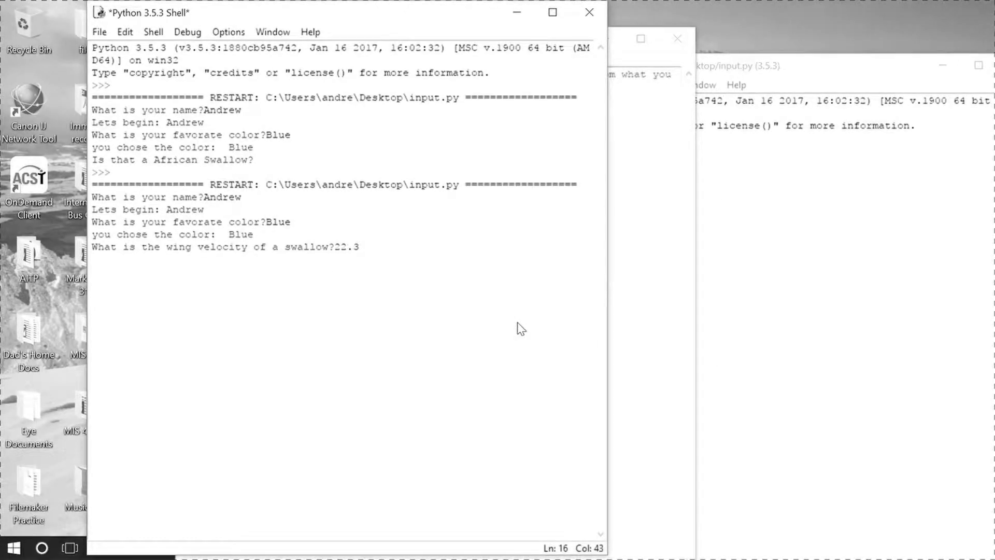
key("Return")
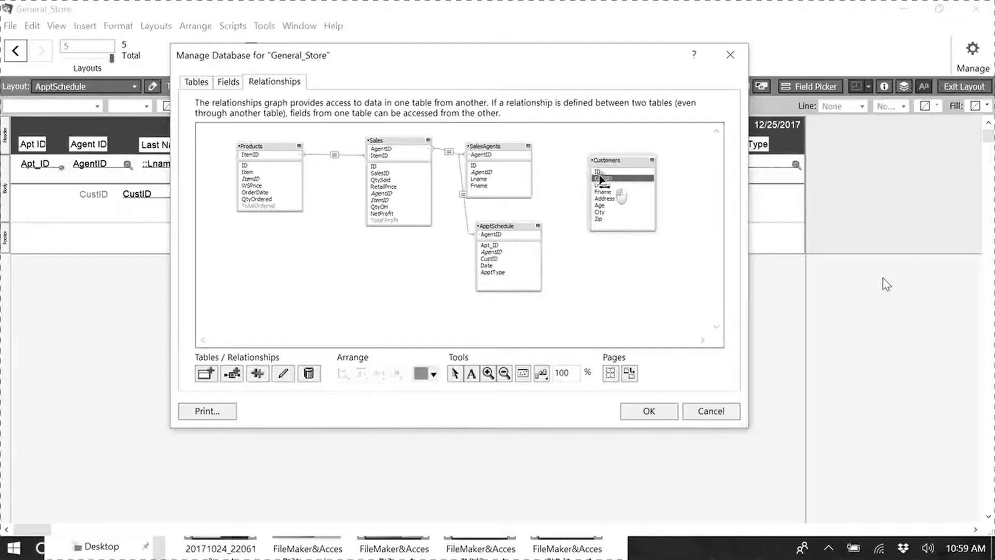
left_click_drag(601, 178, 538, 262)
left_click(631, 286)
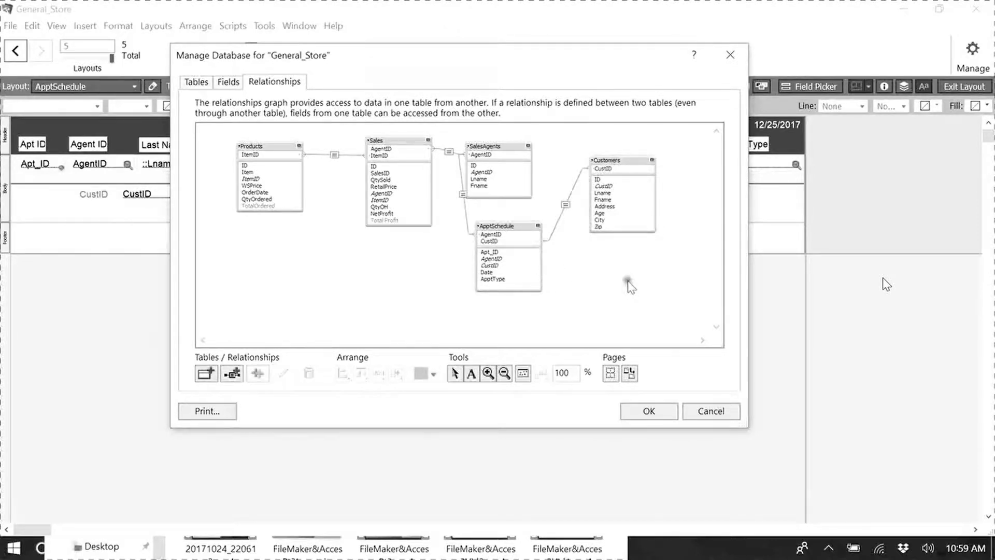
left_click(648, 412)
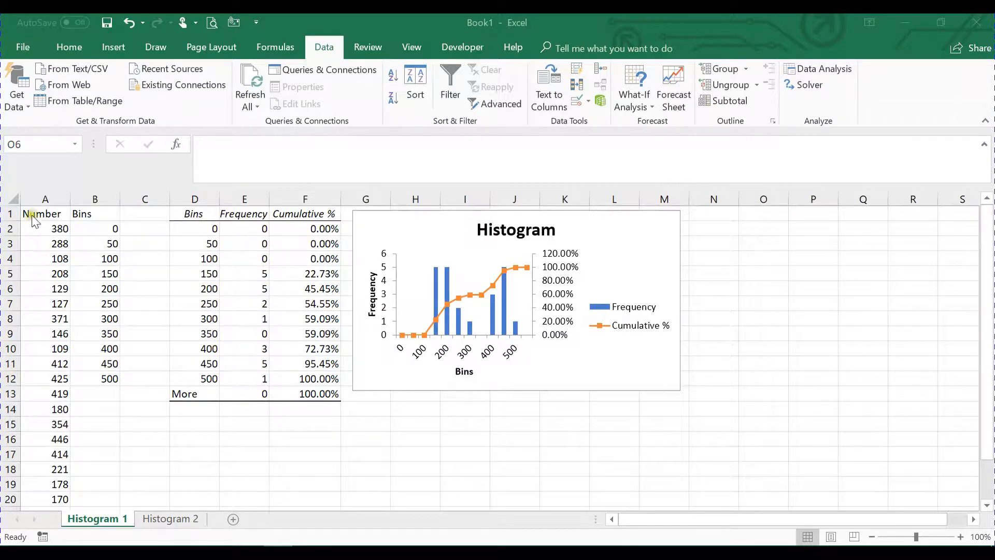
Step: Review the source values in the Number column and compare them with the bin values in column B
left_click(43, 234)
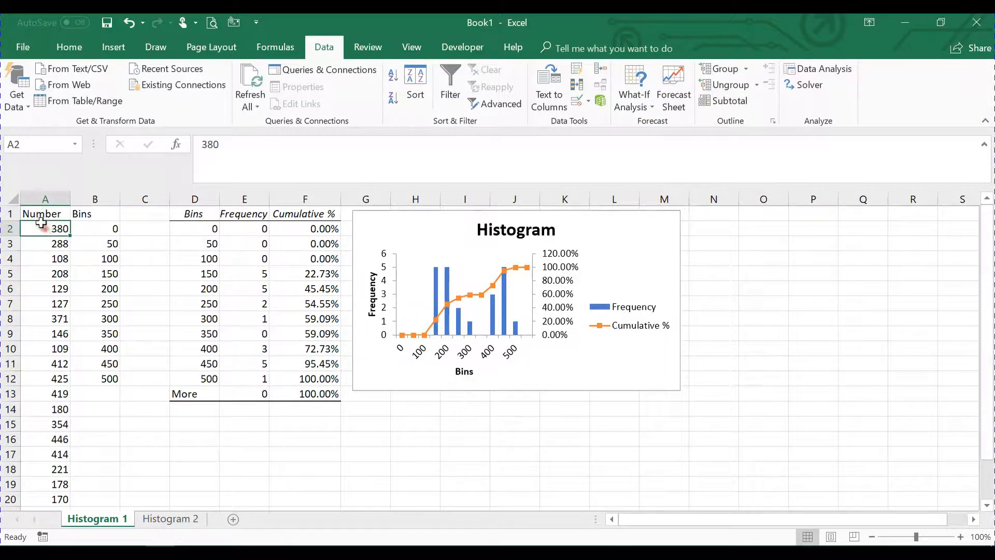
scroll(48, 252, "down", 1)
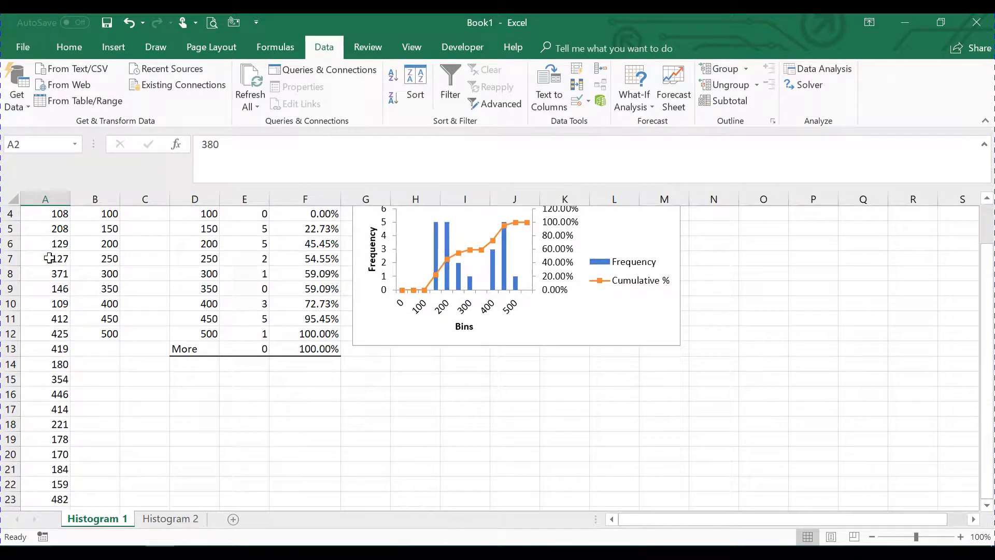
scroll(49, 258, "down", 3)
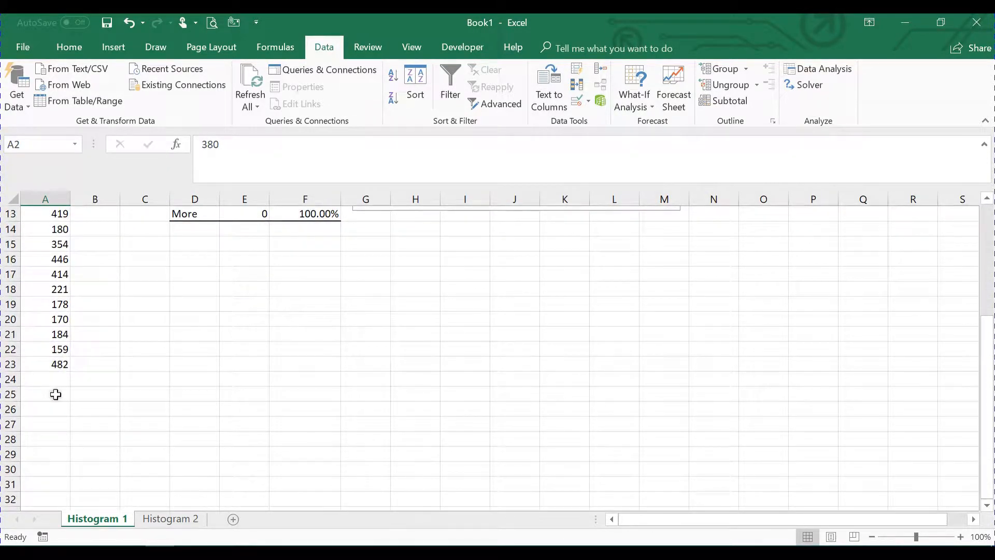
scroll(54, 372, "up", 4)
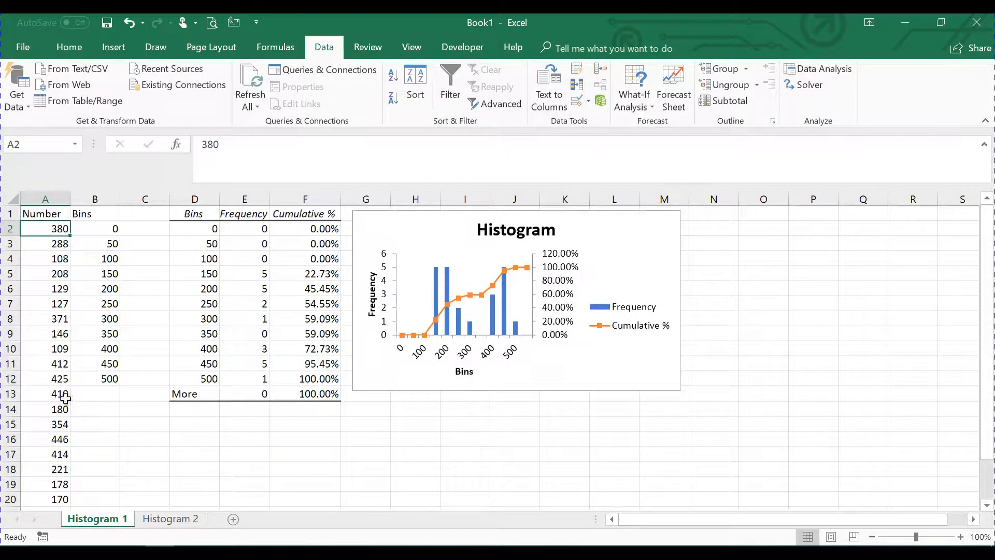
left_click(102, 243)
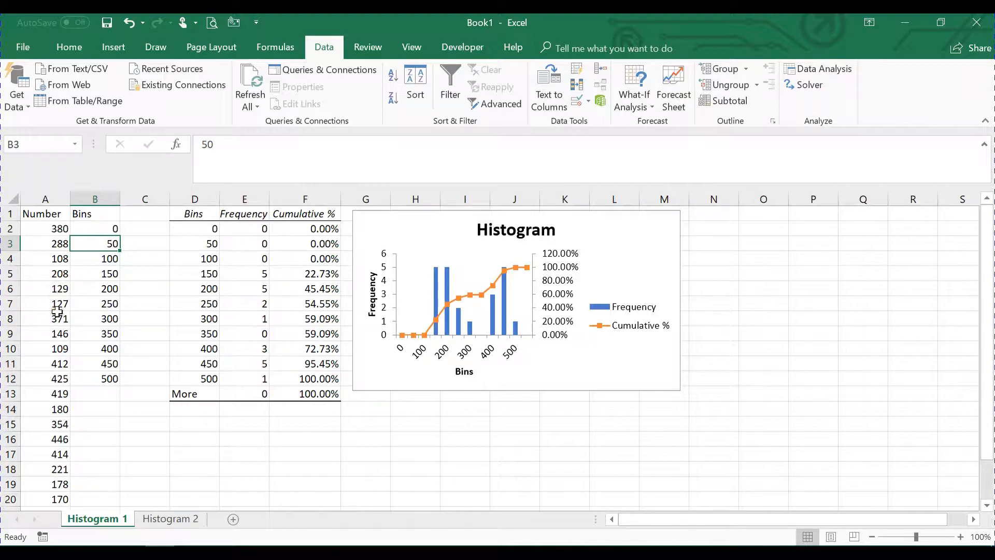
scroll(57, 311, "down", 1)
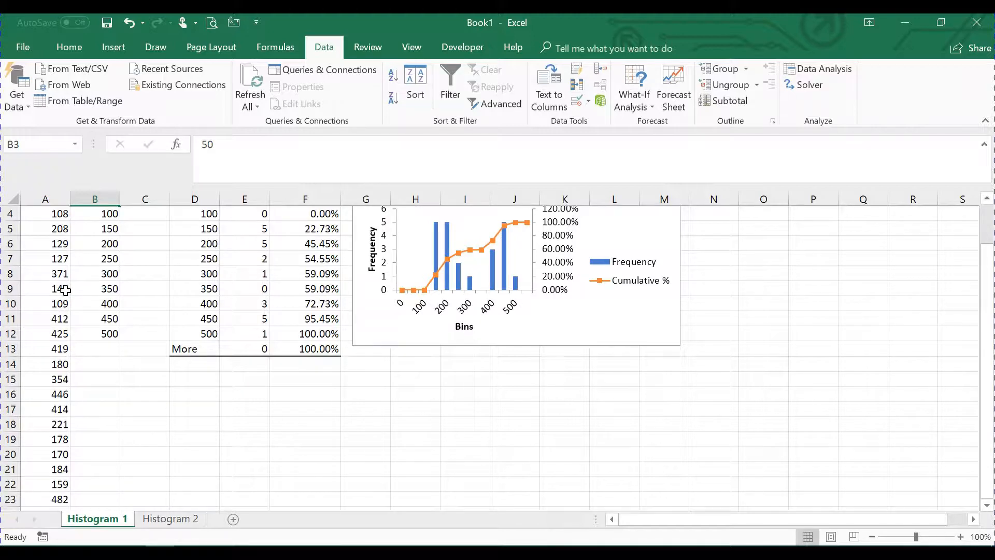
scroll(156, 246, "up", 1)
scroll(77, 332, "down", 1)
scroll(207, 279, "up", 1)
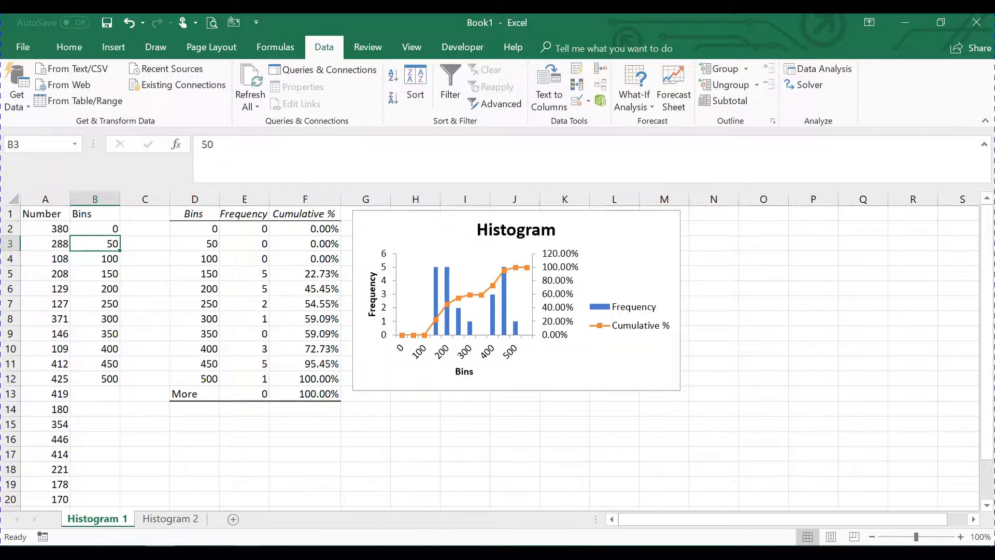
Step: Switch to Calculator and add the nonzero frequencies from the table: 5 + 5 + 2 + 1 + 3 + 5 + 1
left_click(249, 553)
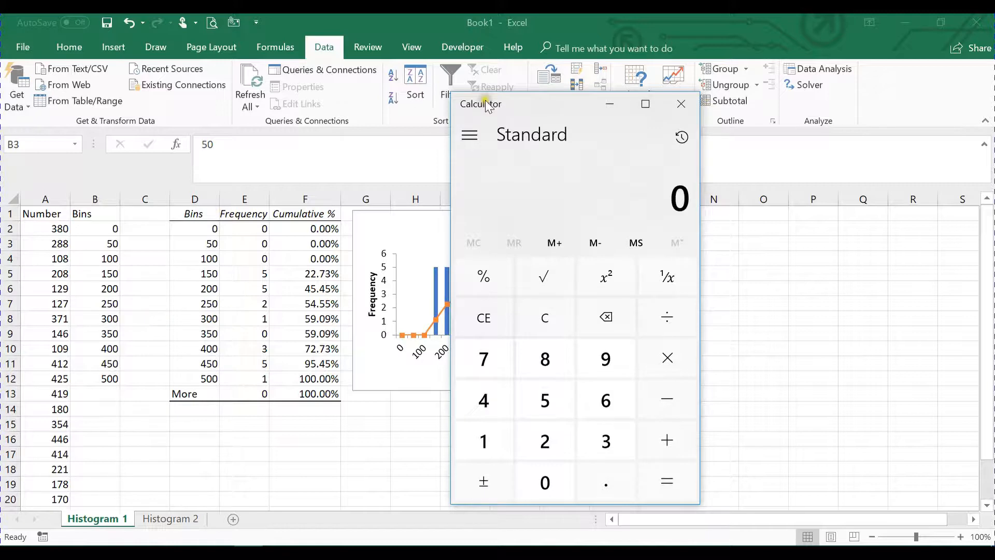
left_click_drag(540, 104, 582, 100)
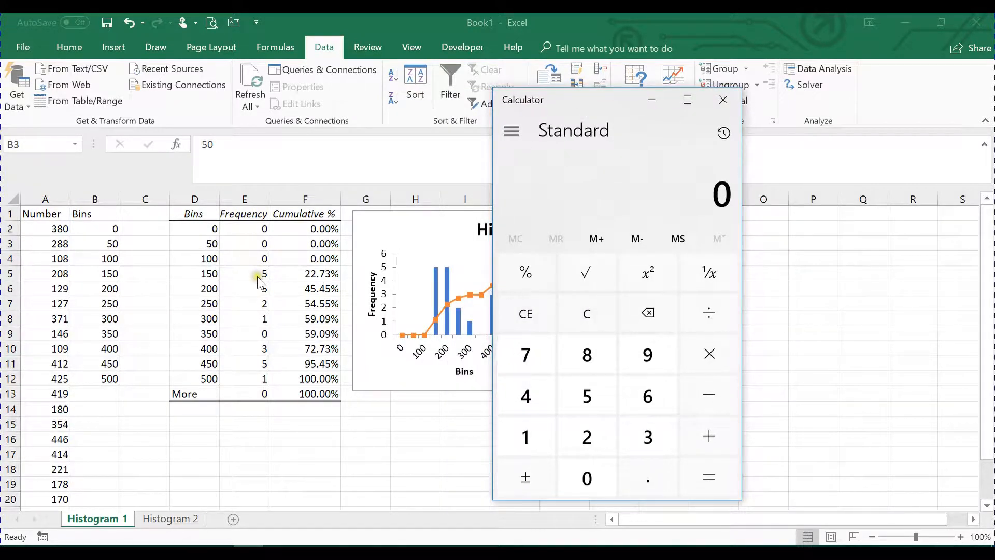
type("5")
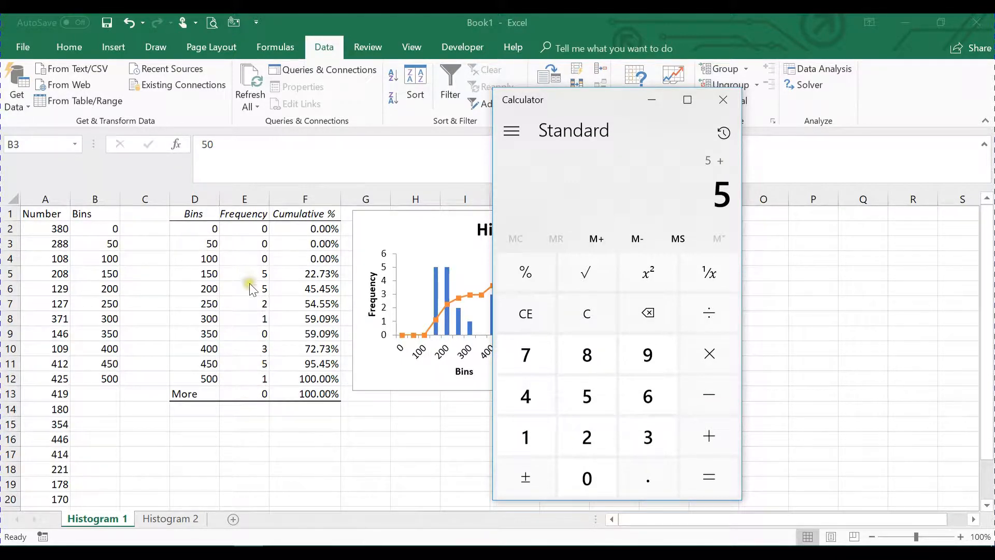
type("5")
key("Return")
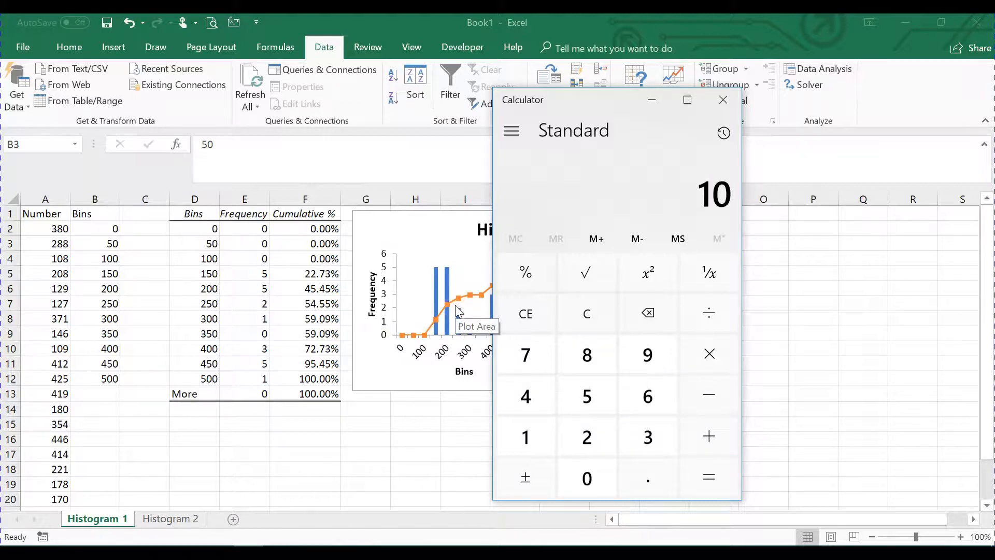
type("2")
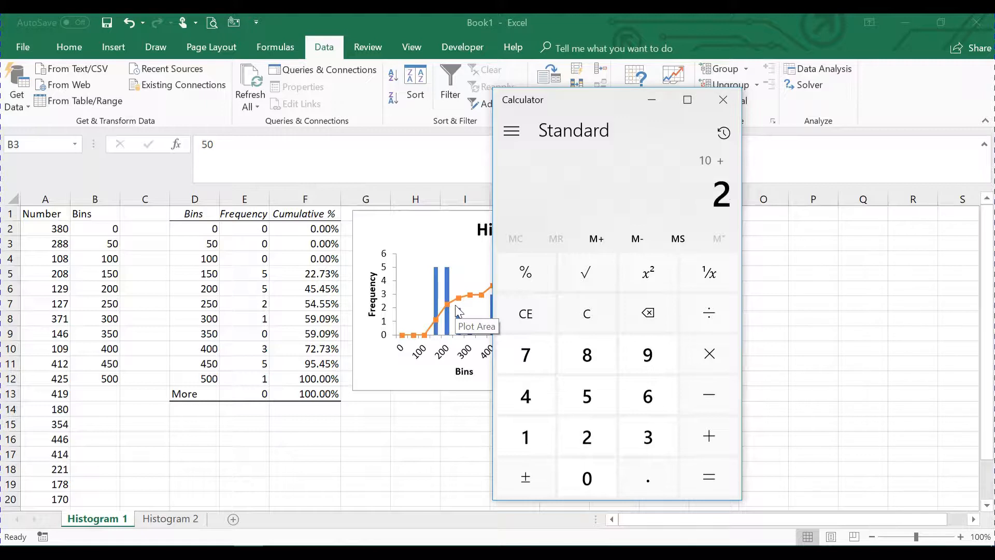
type("+1+3+")
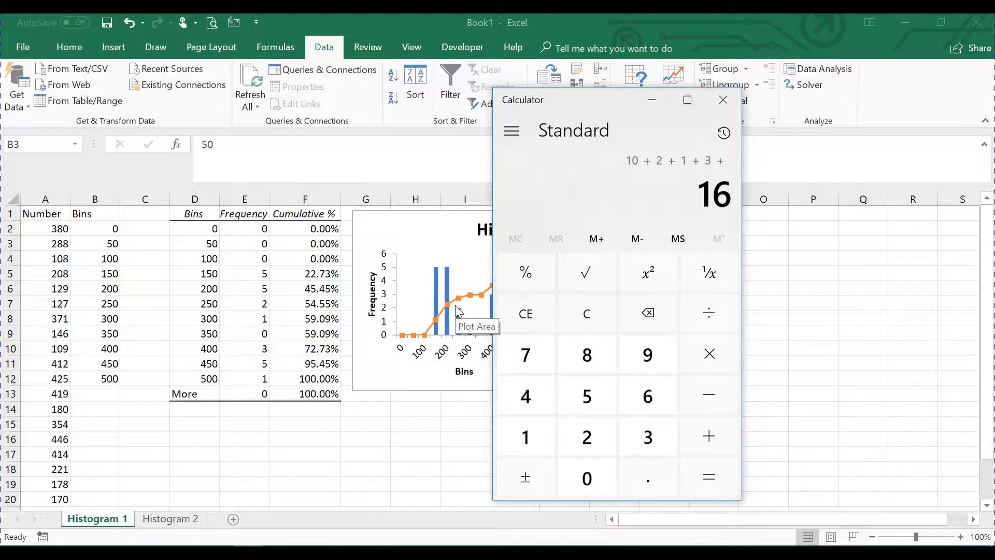
type("5")
type("+1")
key("Return")
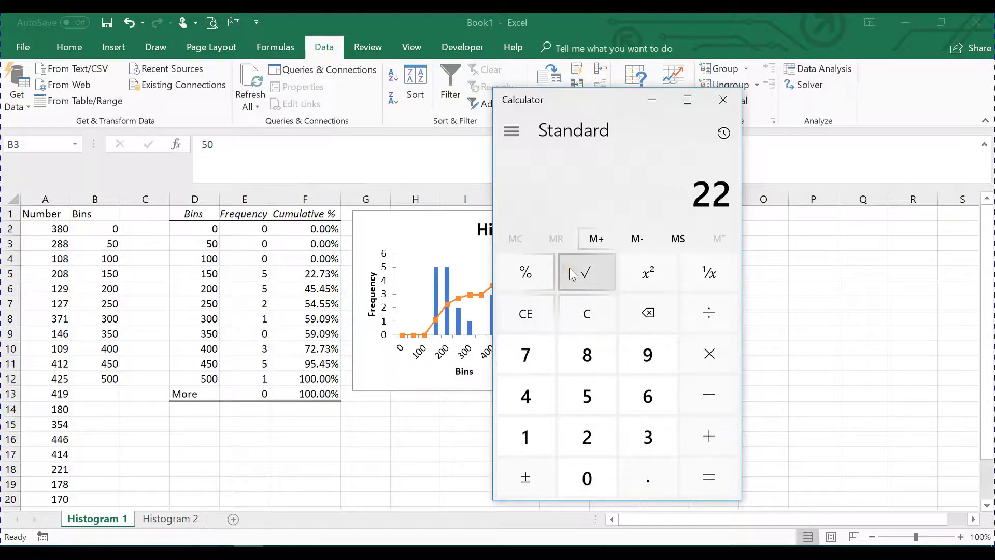
Step: Calculate 5 ÷ 22 to check the first nonzero cumulative percentage, clear the result and close Calculator to return to the worksheet
type("5")
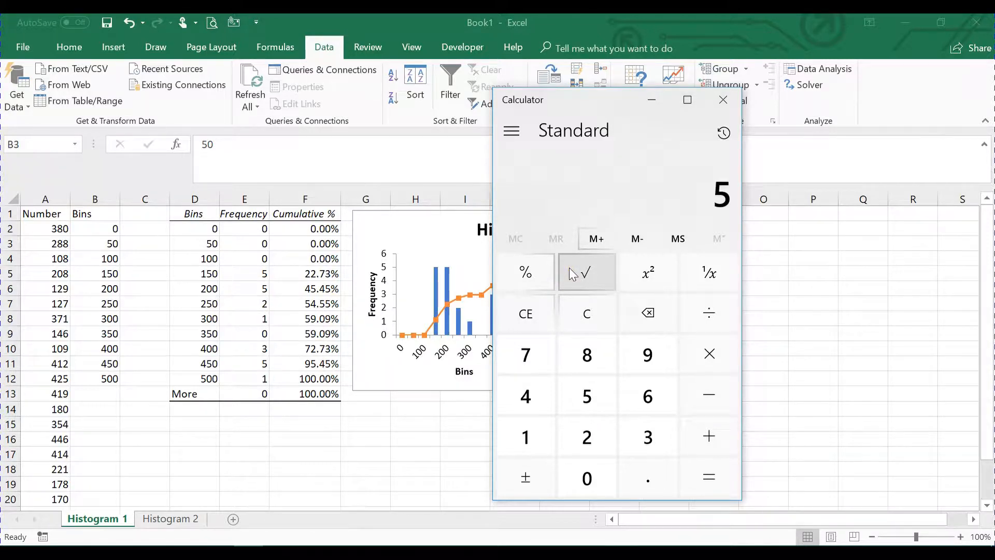
type(" ÷ 22")
key("Return")
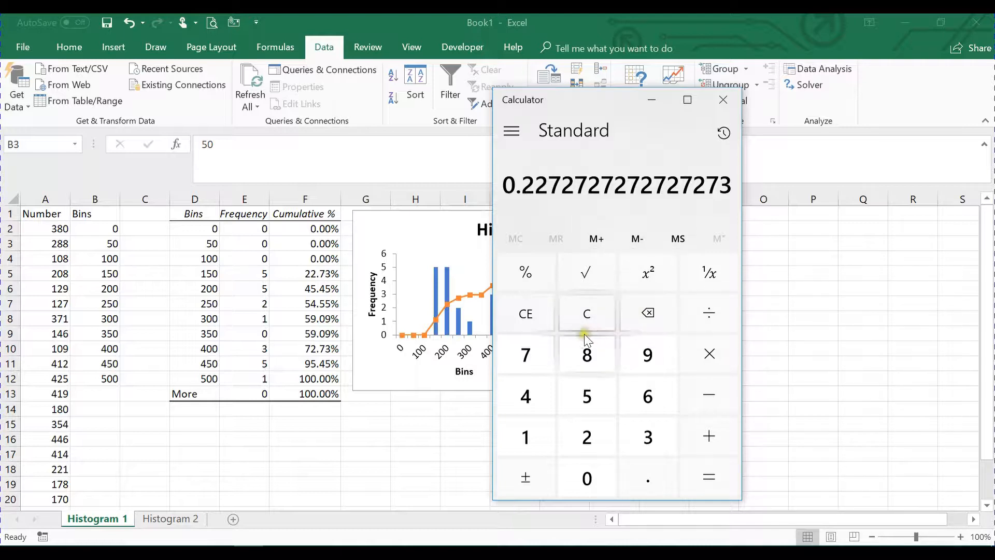
left_click(570, 316)
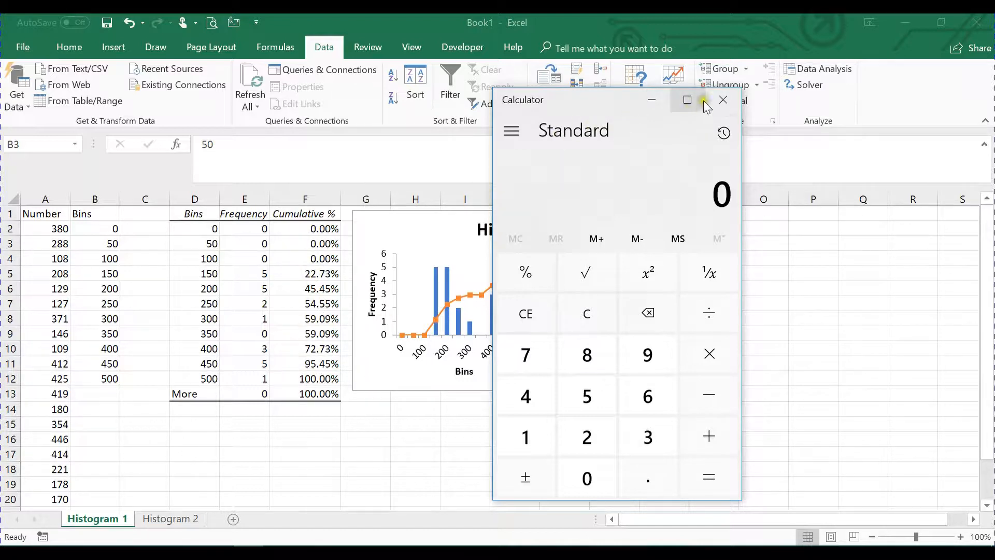
left_click(726, 101)
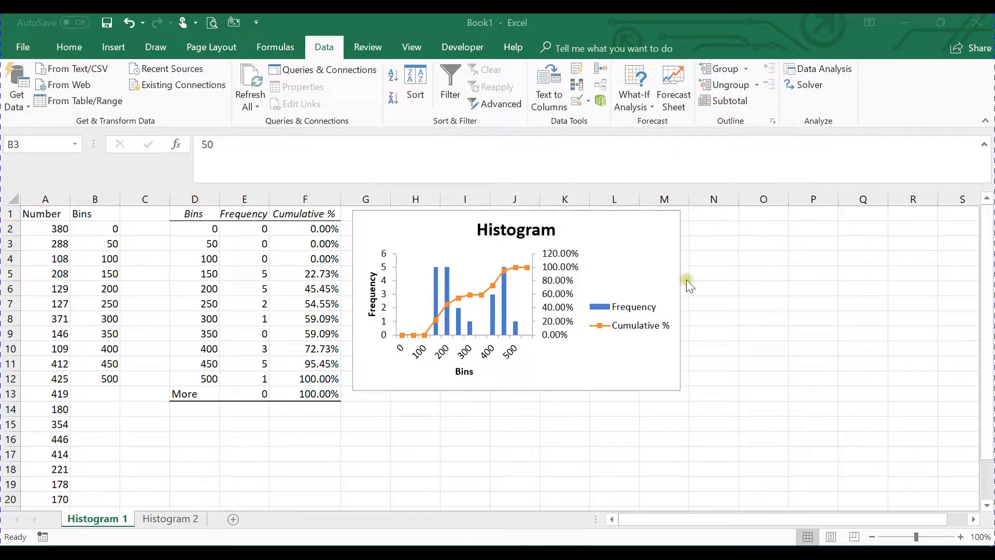
left_click(752, 273)
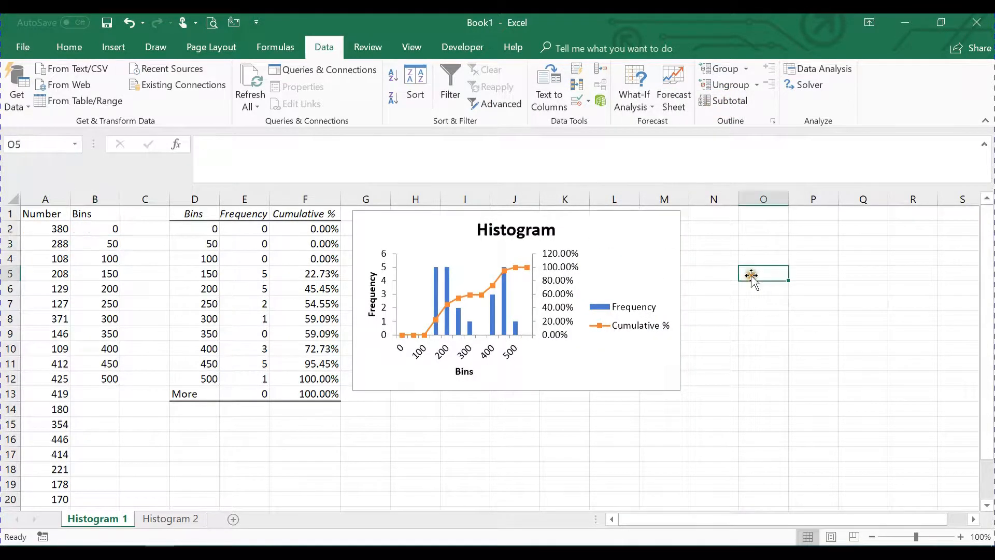
Step: Switch to the Histogram 2 sheet, enter the heading "Numbers 2" in cell A1 and fit column A's width to it
left_click(157, 518)
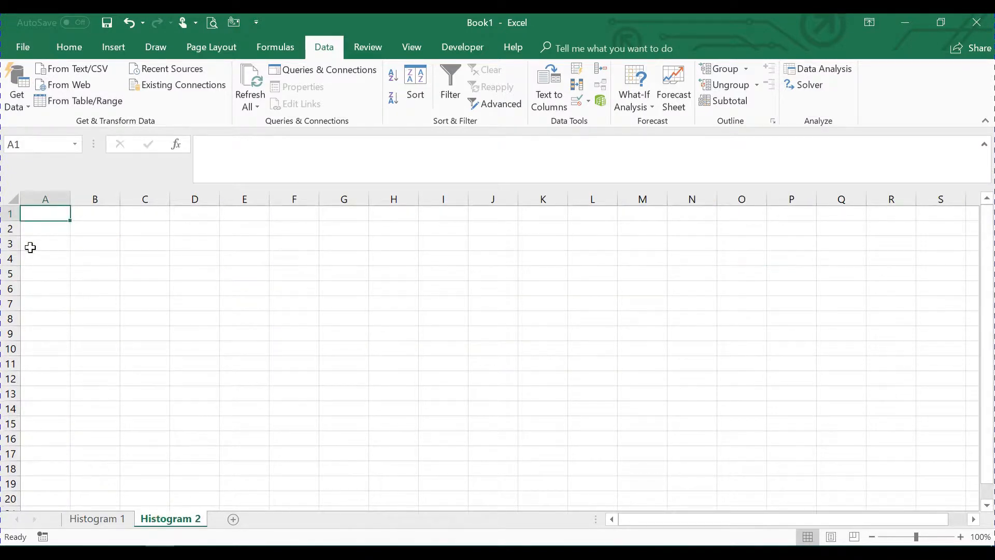
type("Numbers 2")
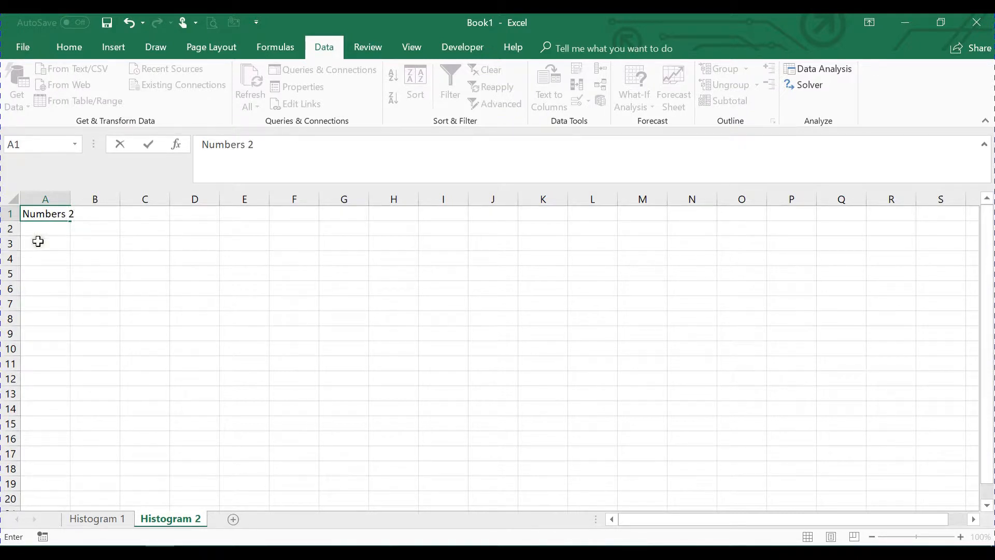
left_click(38, 242)
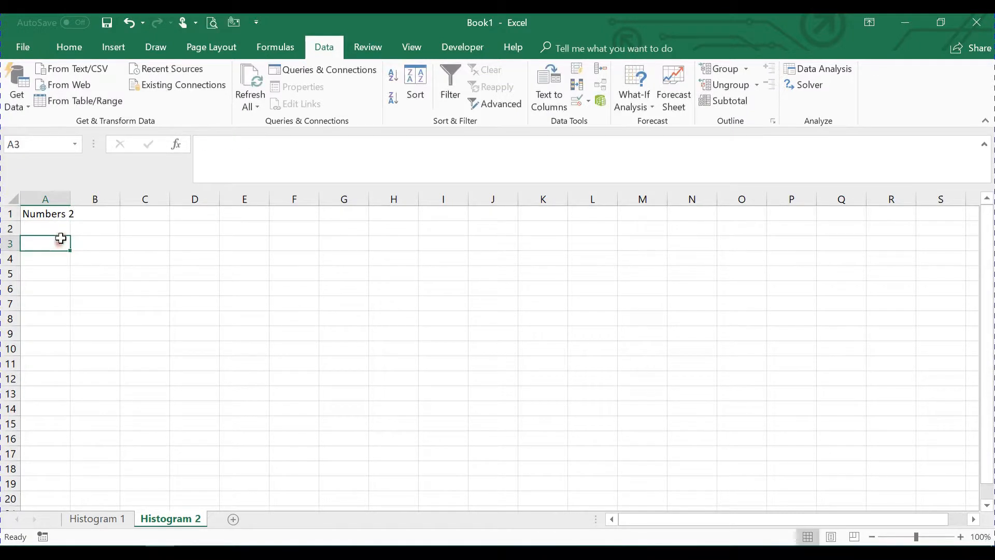
left_click_drag(72, 199, 70, 199)
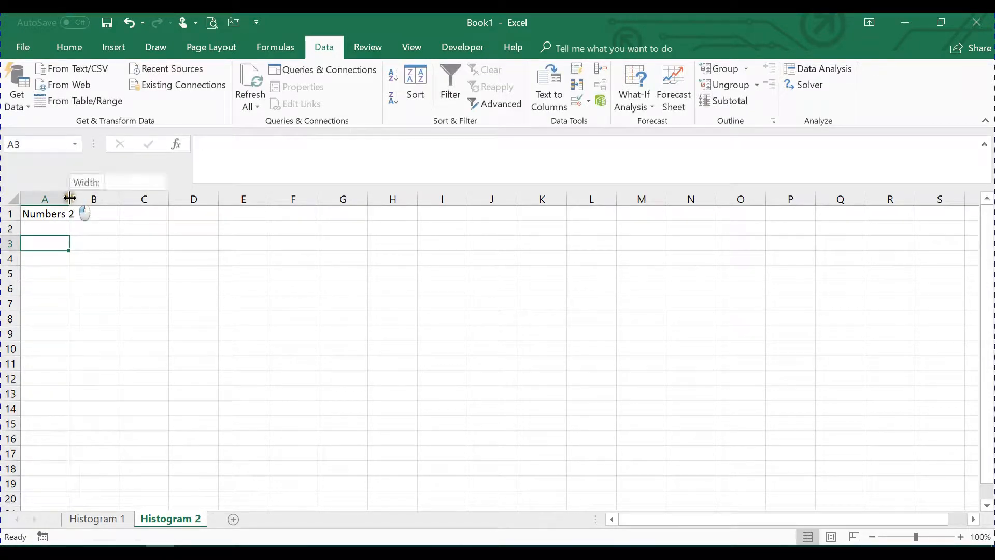
double_click(70, 198)
Step: Enter the formula =RANDBETWEEN(50,600) in cell A2
left_click(31, 229)
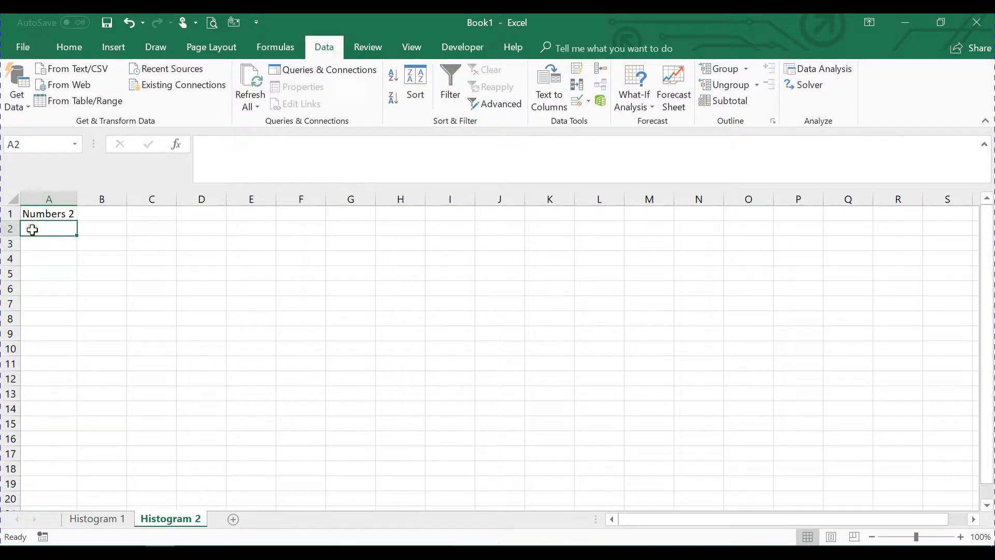
type("=")
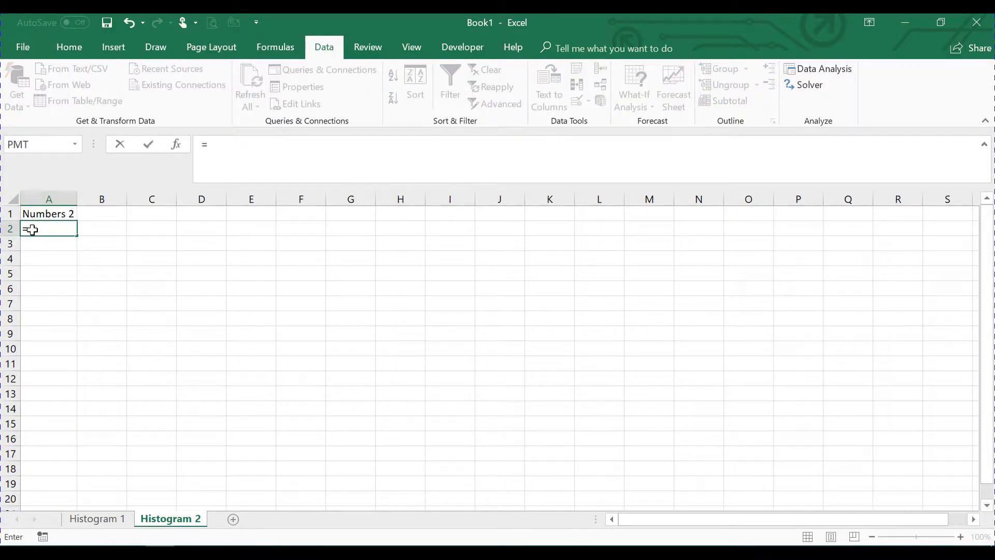
type("rand")
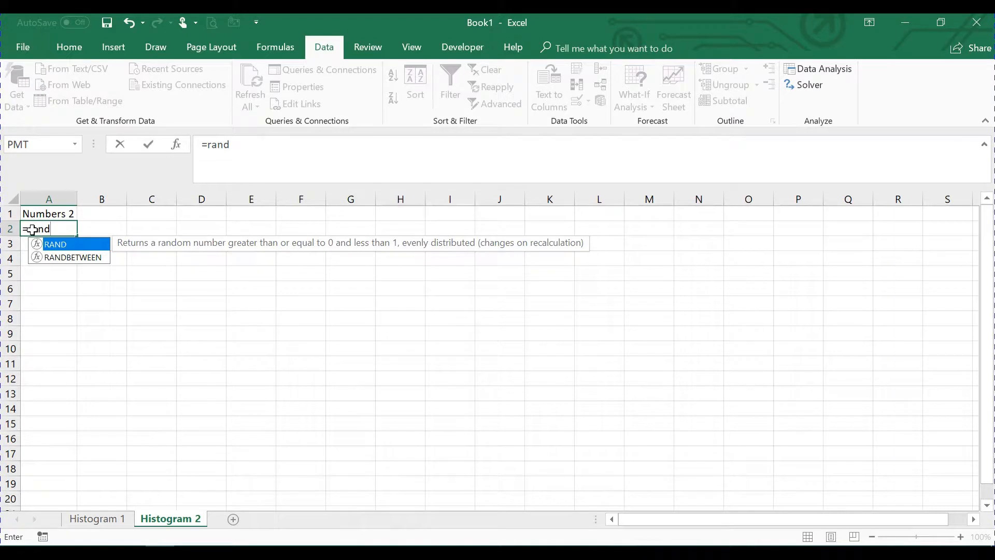
key("Down")
key("Tab")
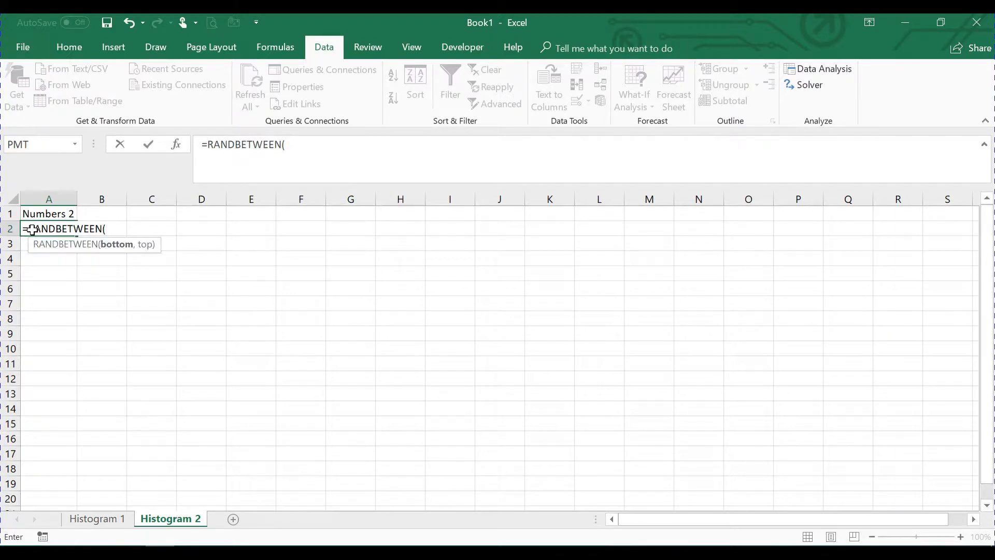
type("50,60")
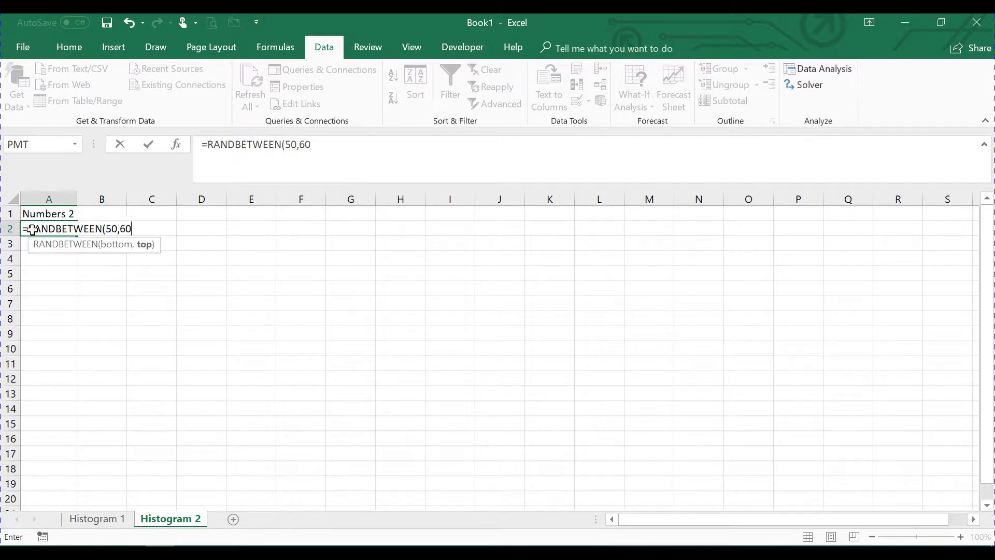
type("0)")
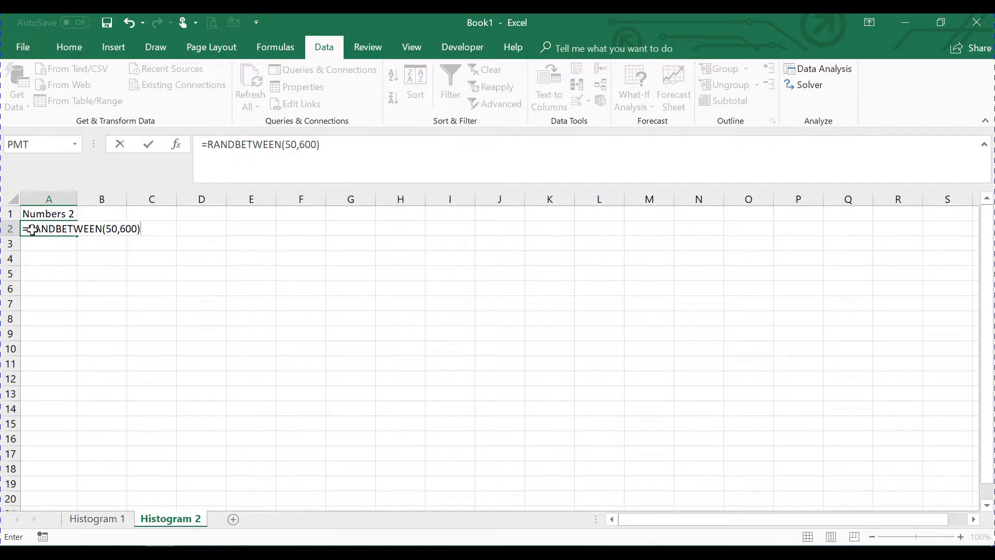
key("Return")
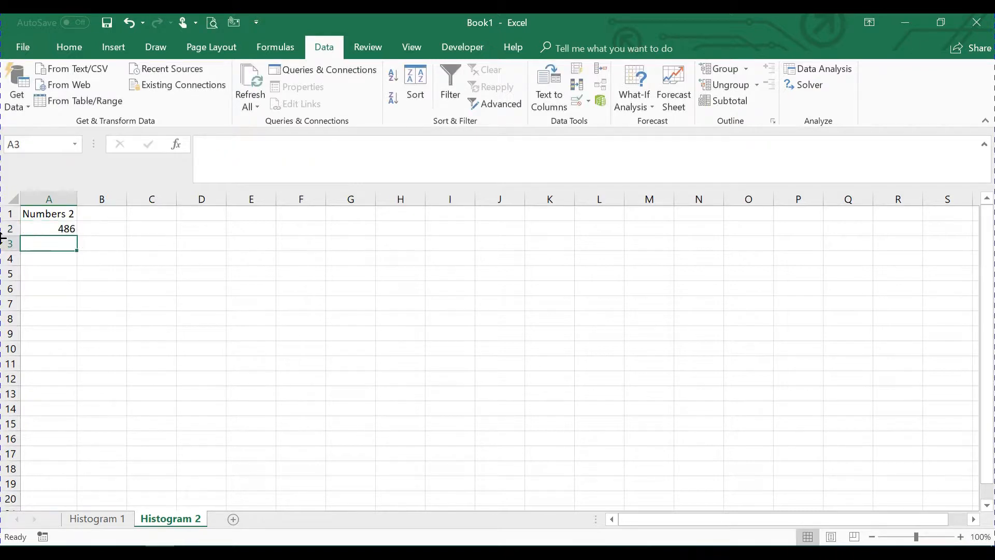
Step: Fill the random-number formula from A2 down to A22
left_click(32, 230)
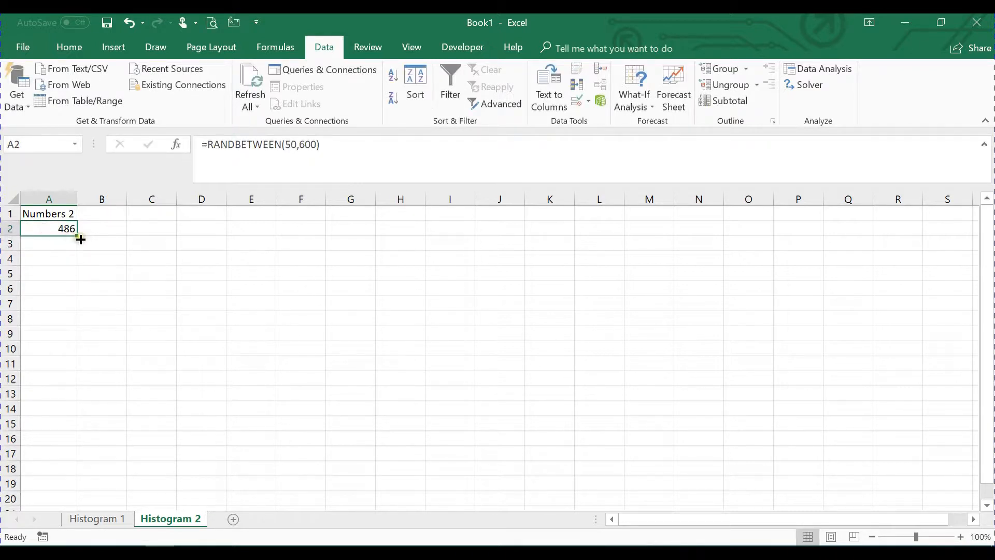
left_click_drag(76, 238, 78, 456)
scroll(122, 362, "up", 2)
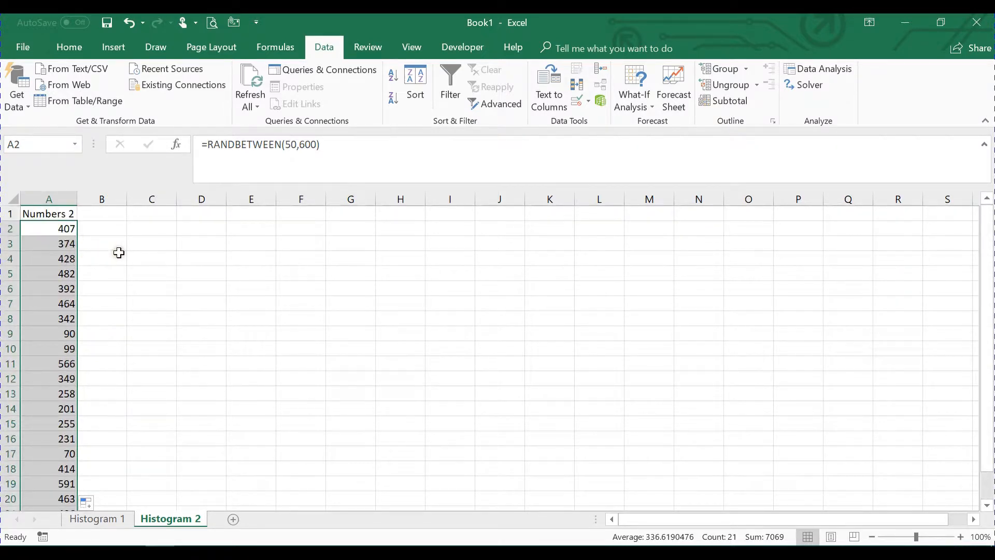
Step: Copy the random numbers in A2:A22 and paste them as values only, starting at cell C2
key("ctrl+c")
left_click(141, 228)
right_click(142, 229)
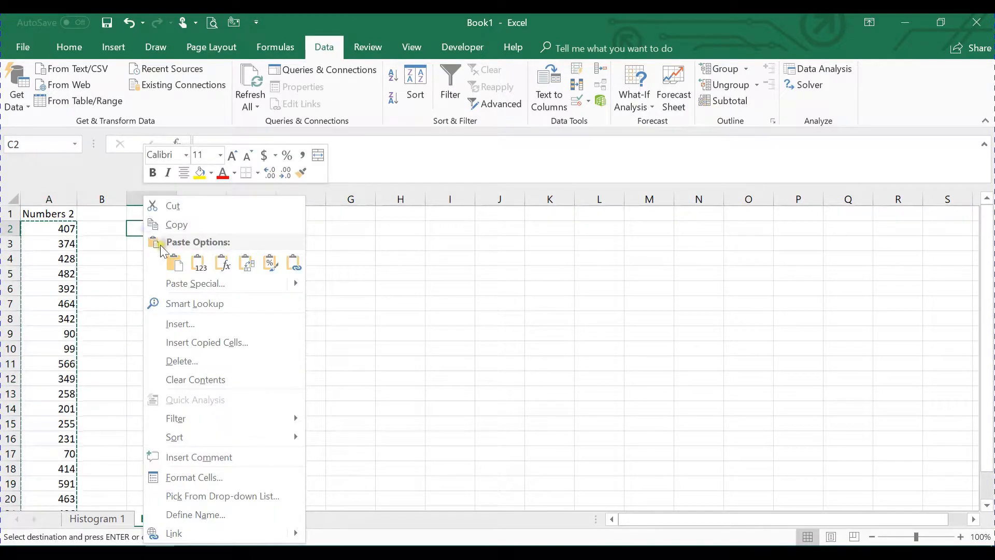
left_click(199, 262)
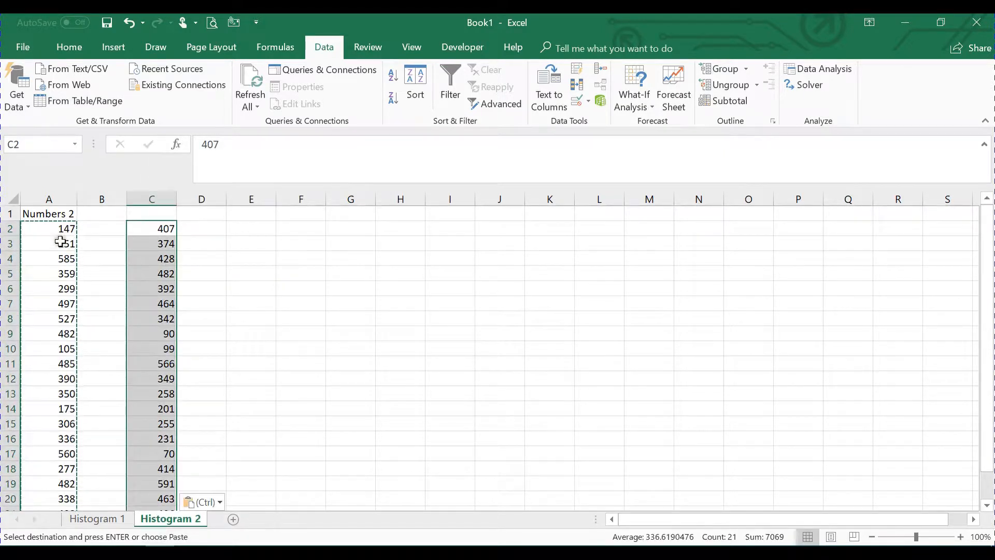
Step: Delete the random-number formulas from column A below the heading
left_click_drag(61, 227, 64, 498)
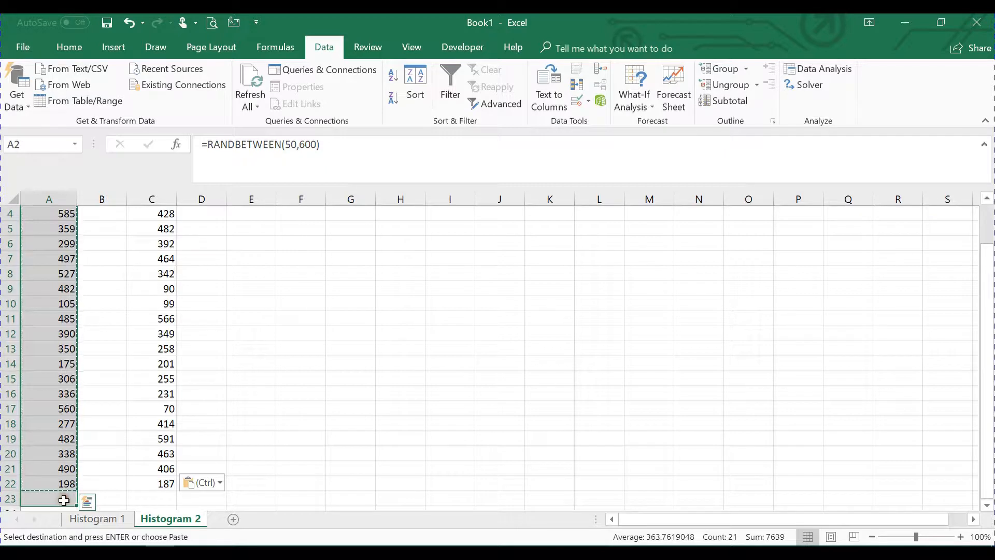
key("Delete")
Step: Check the emptied column A and the pasted values in column C down to their last row
key("Down")
key("Down")
key("Down")
key("Down")
key("Down")
key("Down")
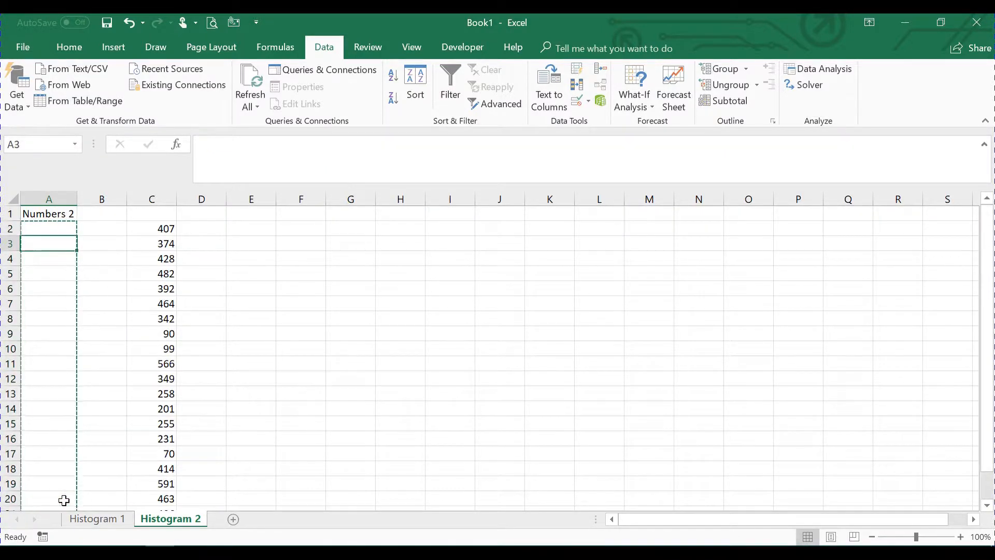
key("Down")
key("Down")
key("Down")
key("Down")
key("Down")
key("Down")
key("Down")
key("Down")
key("Down")
key("Down")
key("Down")
key("Down")
key("Down")
key("Down")
key("Down")
key("Down")
key("Down")
key("Down")
key("Down")
key("Down")
key("Up")
left_click(270, 346)
scroll(138, 340, "up", 4)
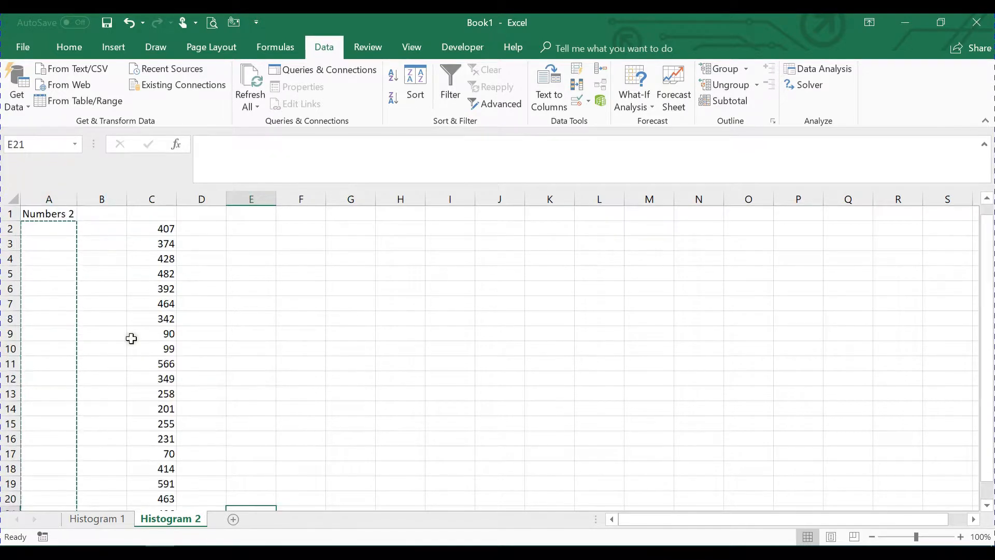
scroll(114, 293, "down", 4)
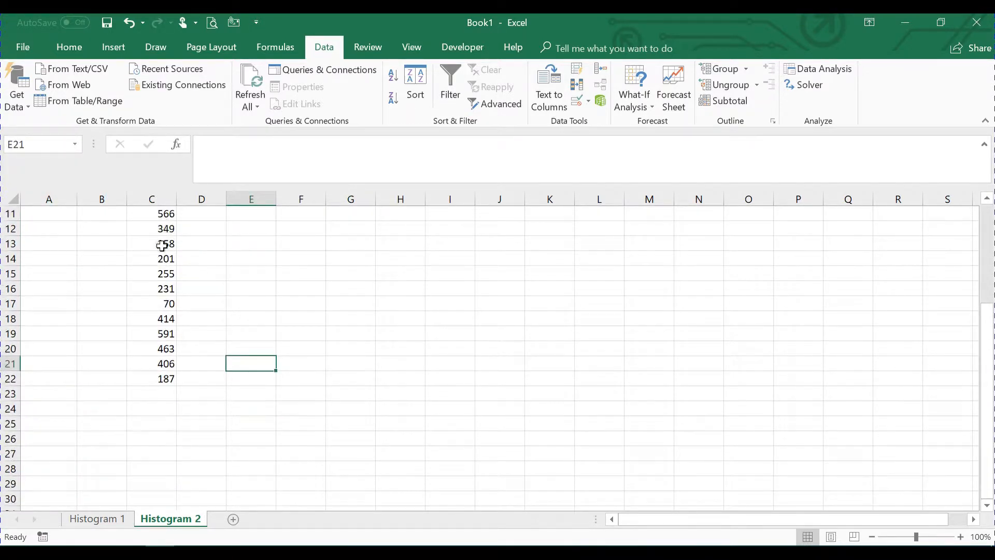
scroll(133, 244, "up", 4)
Step: Move the pasted values from C2:C22 to column A, starting at A2 under the Numbers 2 heading
left_click(155, 224)
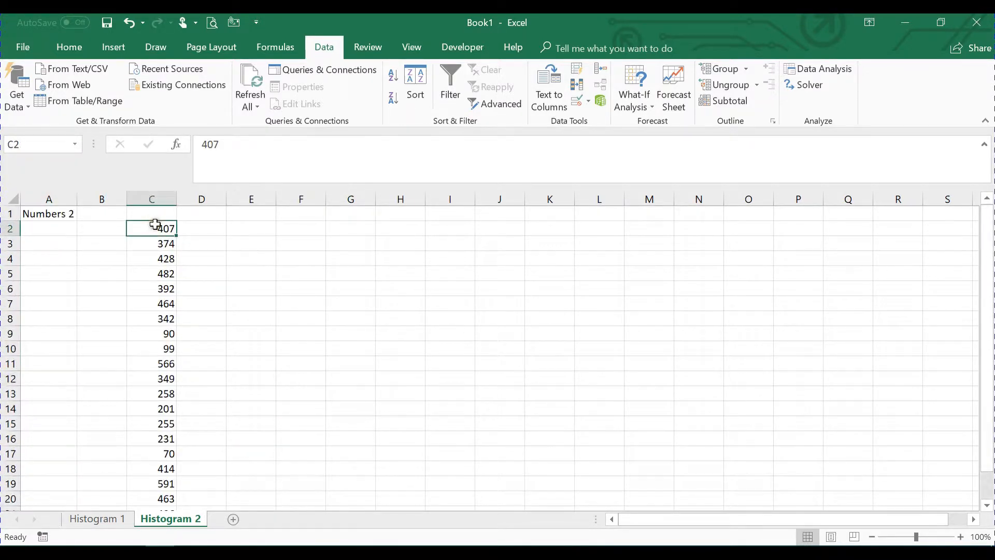
key("ctrl+shift+Down")
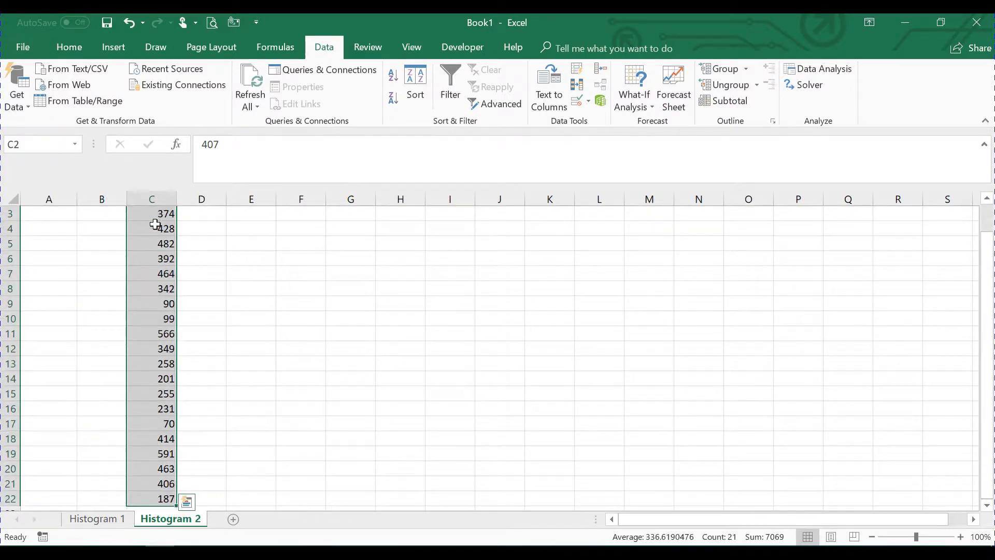
scroll(130, 235, "up", 1)
left_click_drag(126, 244, 38, 250)
left_click(166, 224)
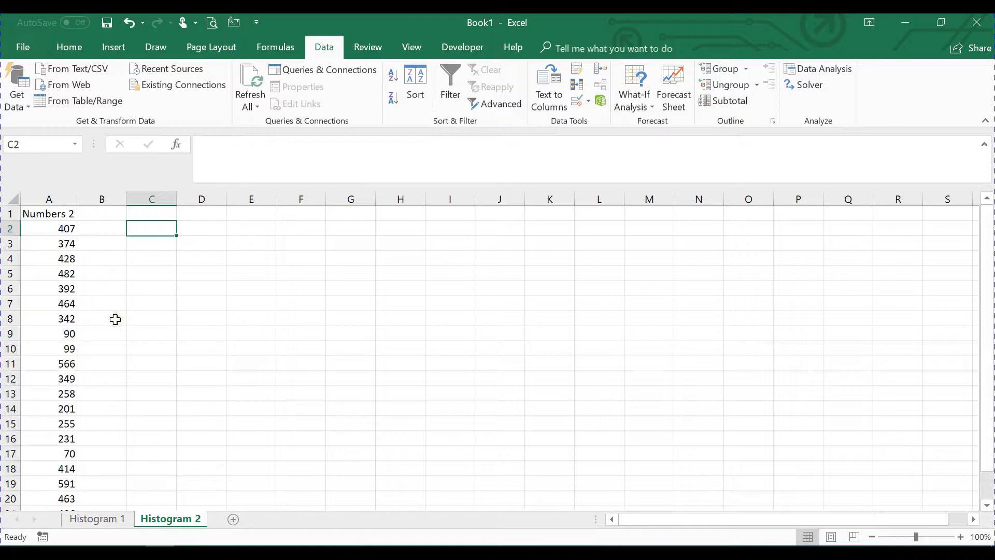
Step: Review the moved numbers down to row 22 and enter the heading "Bins" in cell B1
scroll(106, 344, "down", 1)
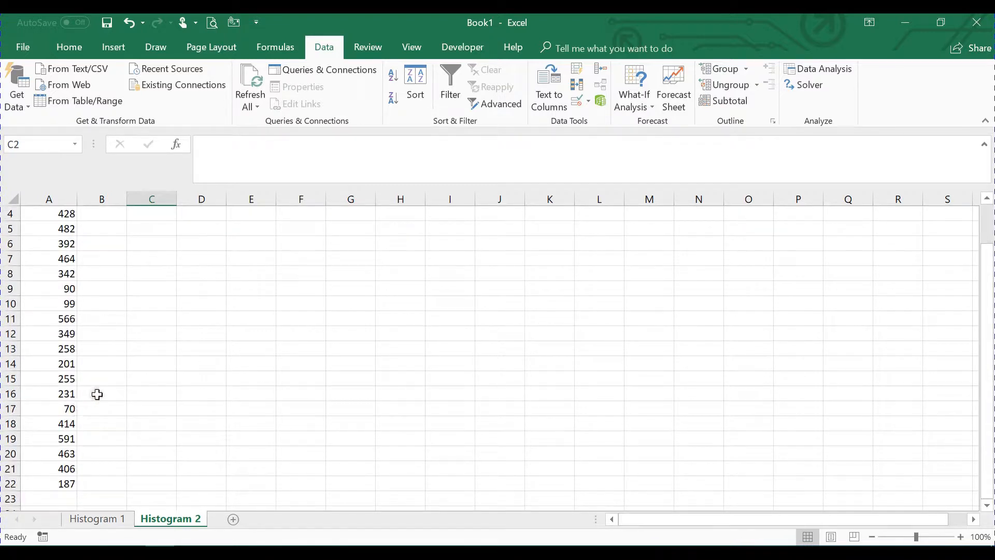
scroll(98, 393, "down", 1)
scroll(90, 344, "up", 2)
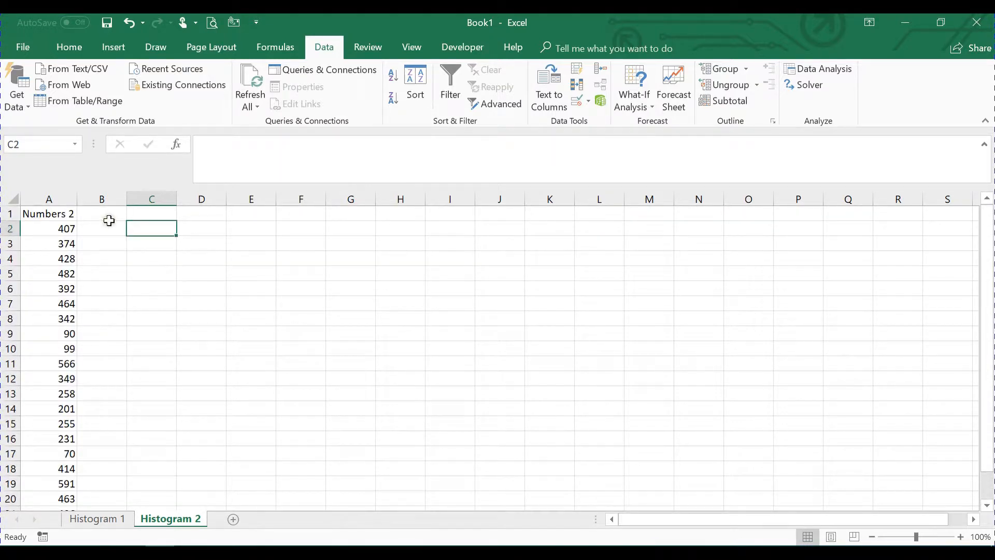
left_click(107, 214)
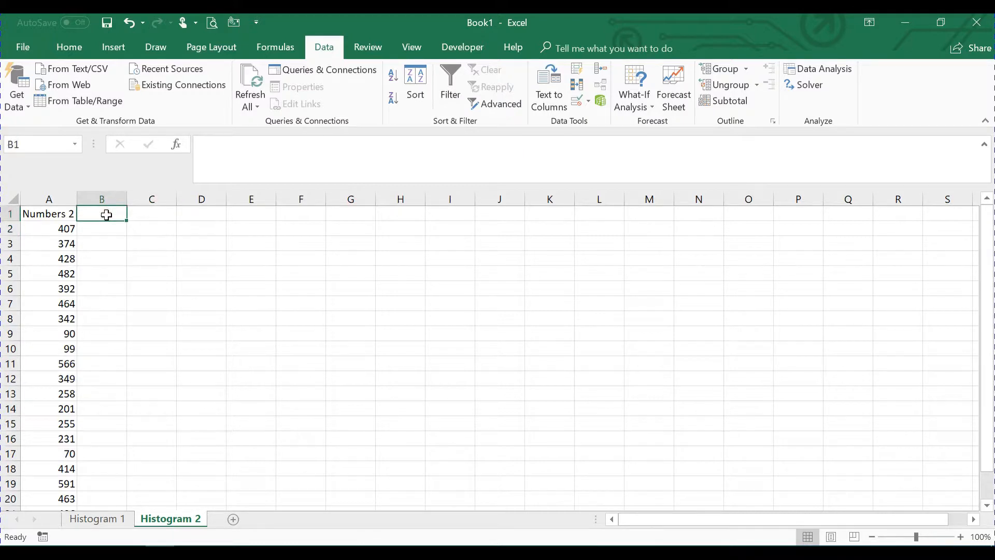
type("Bins")
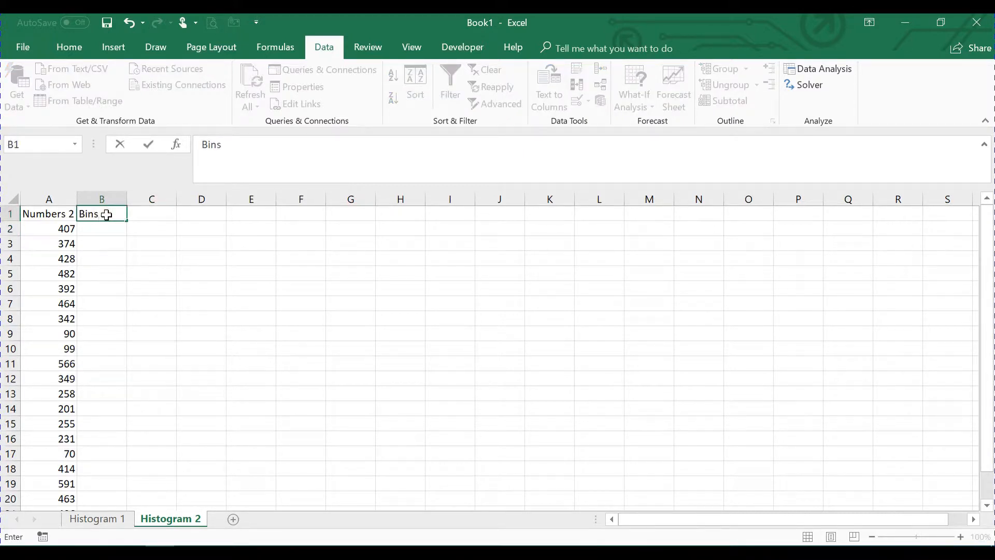
key("Return")
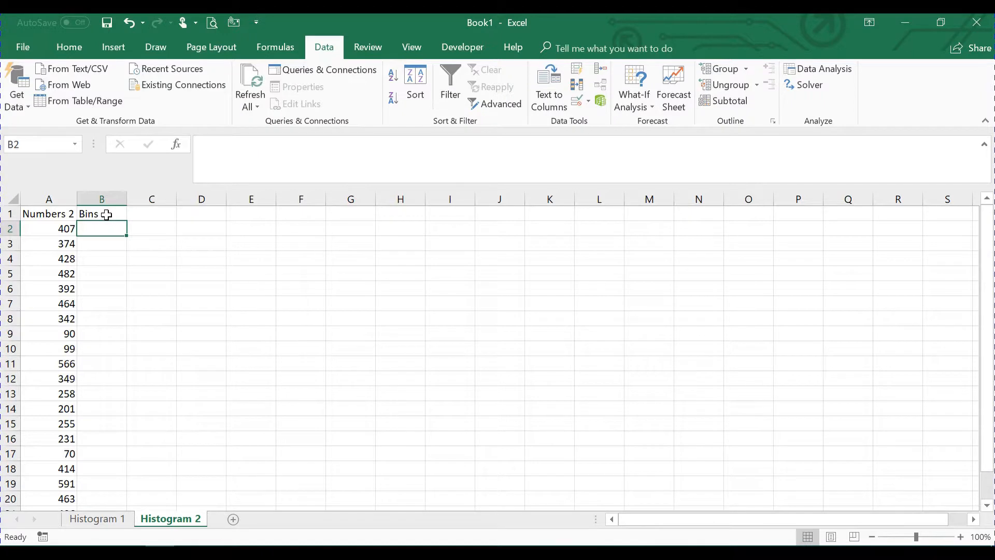
Step: Enter the first three bin values 50, 100 and 150 in cells B2 to B4
type("50")
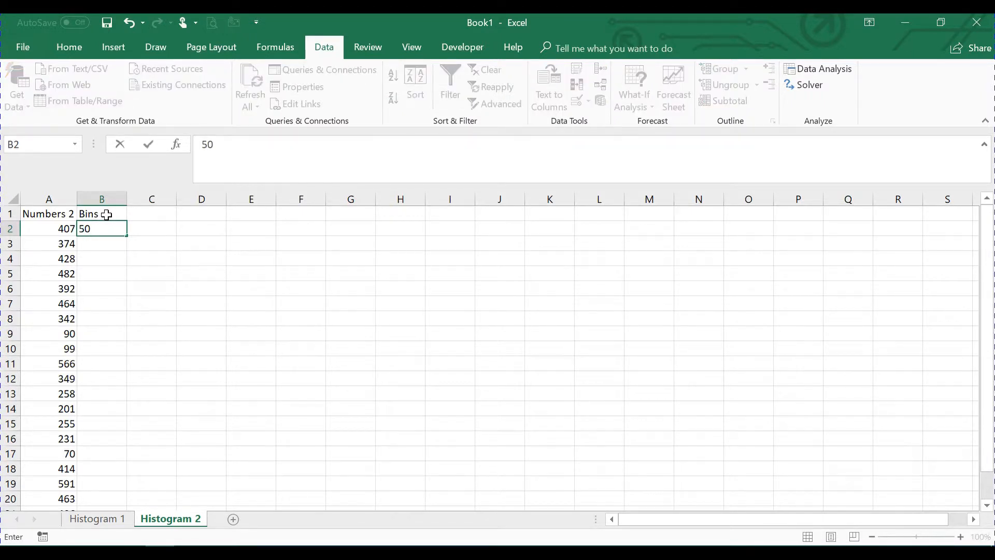
key("Return")
type("10")
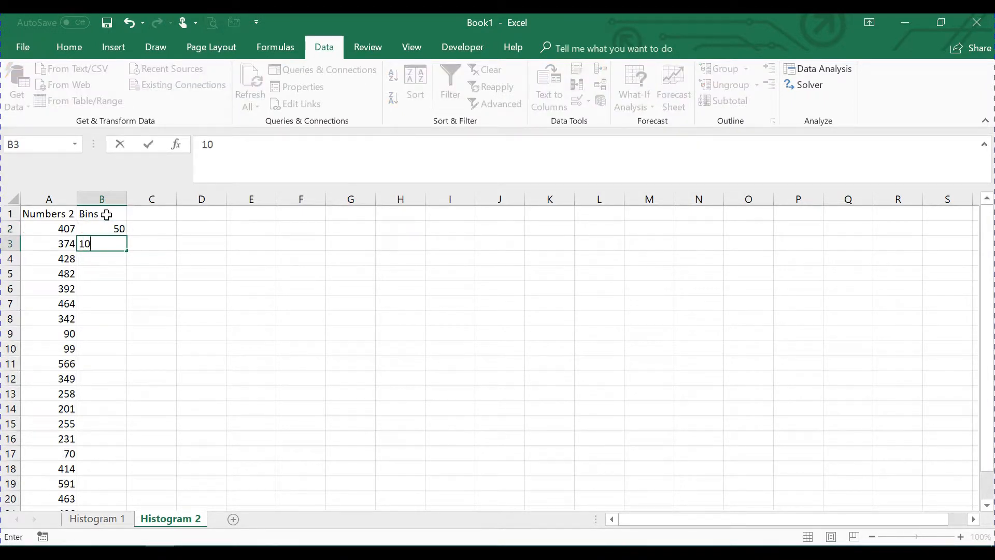
type("0")
key("Return")
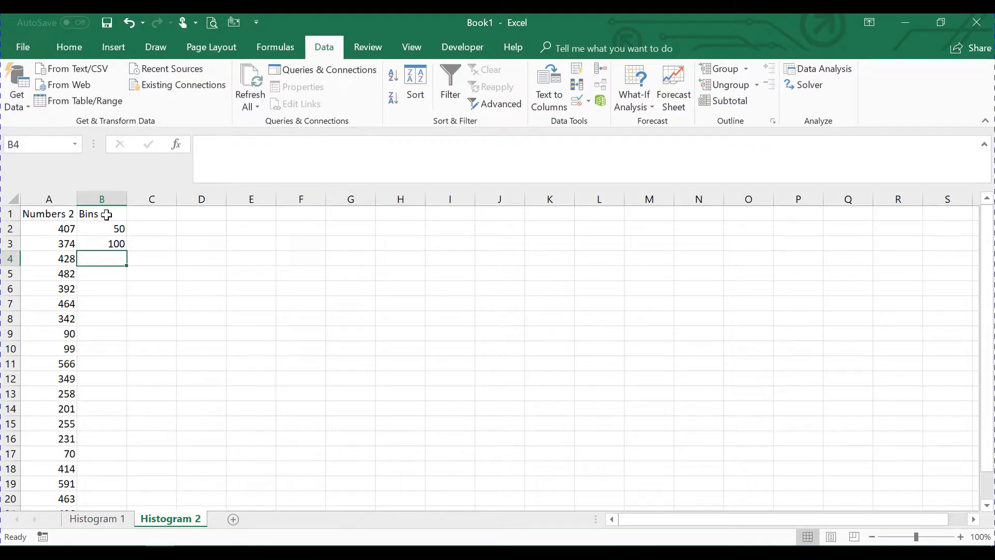
type("150")
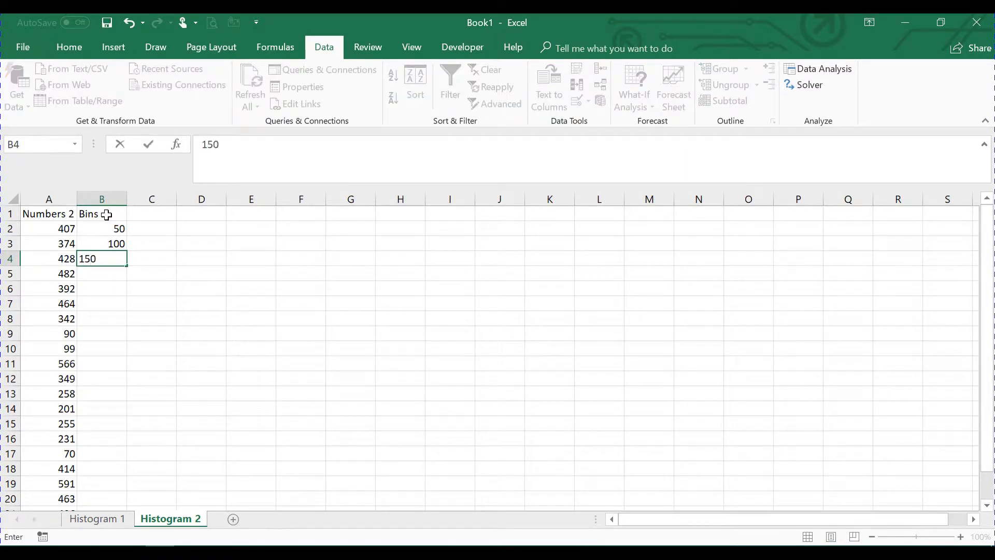
key("Return")
Step: Extend the bin series from B2:B4 down to 600 in cell B13 and leave the empty cell C2 selected
key("Up")
key("Up")
key("Up")
key("shift+Down")
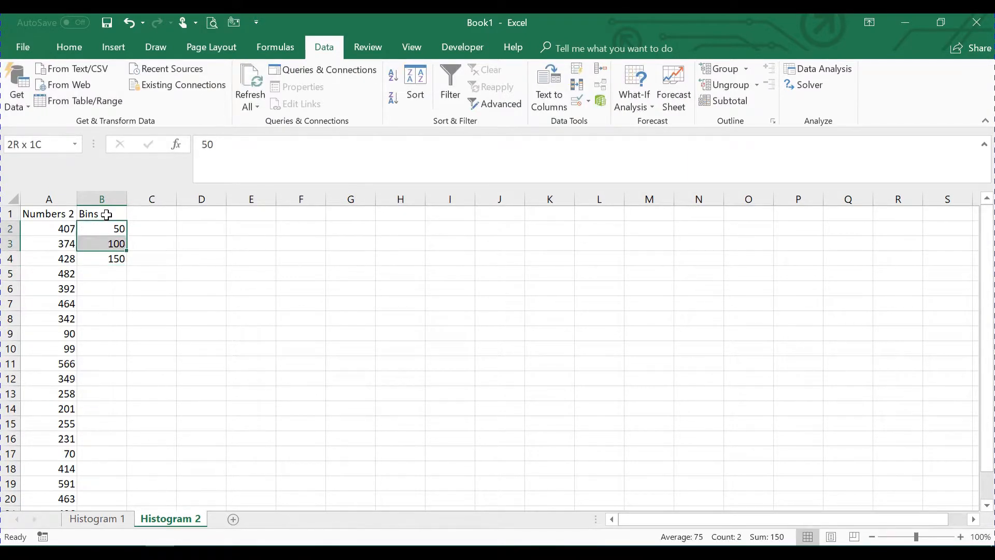
key("shift+Down")
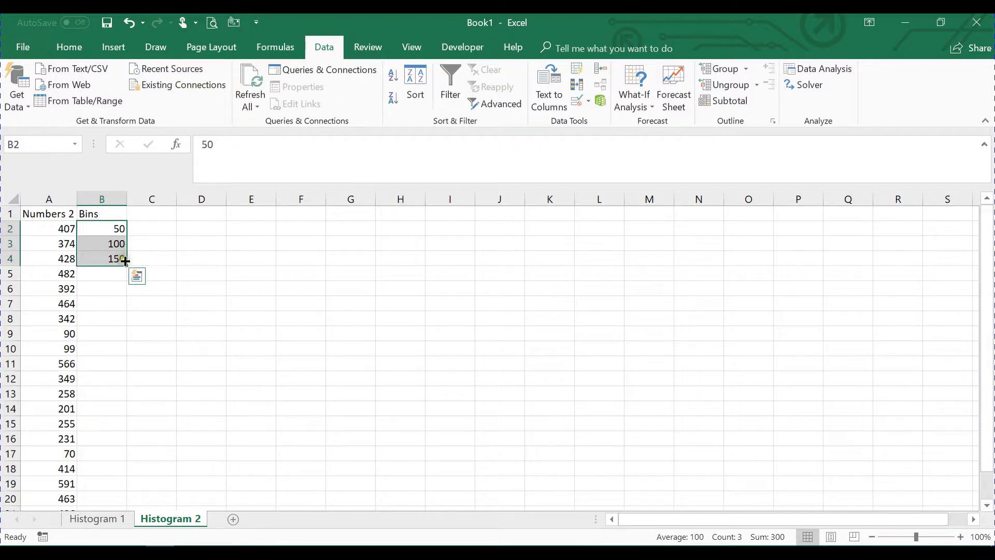
left_click_drag(126, 266, 118, 400)
left_click(242, 321)
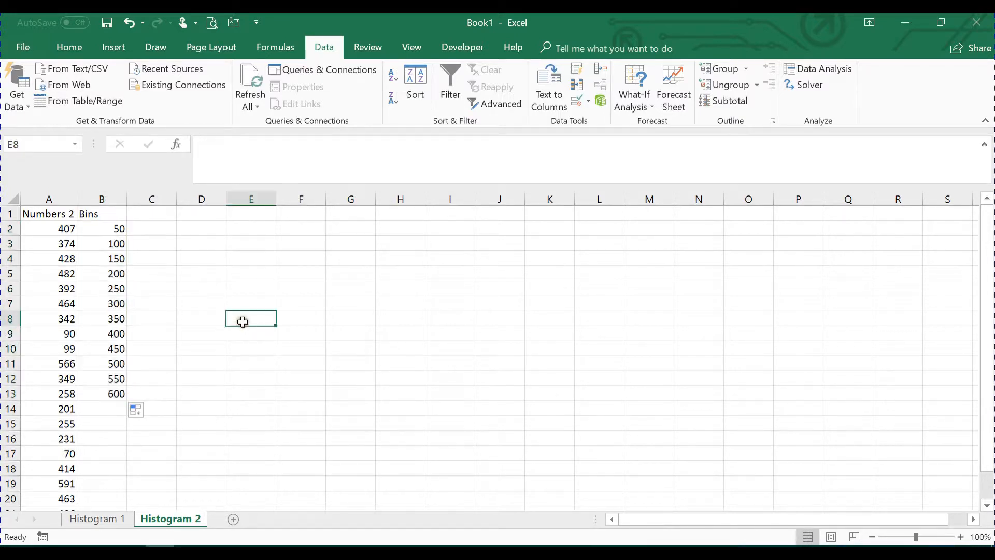
left_click(160, 228)
left_click(251, 316)
left_click(151, 230)
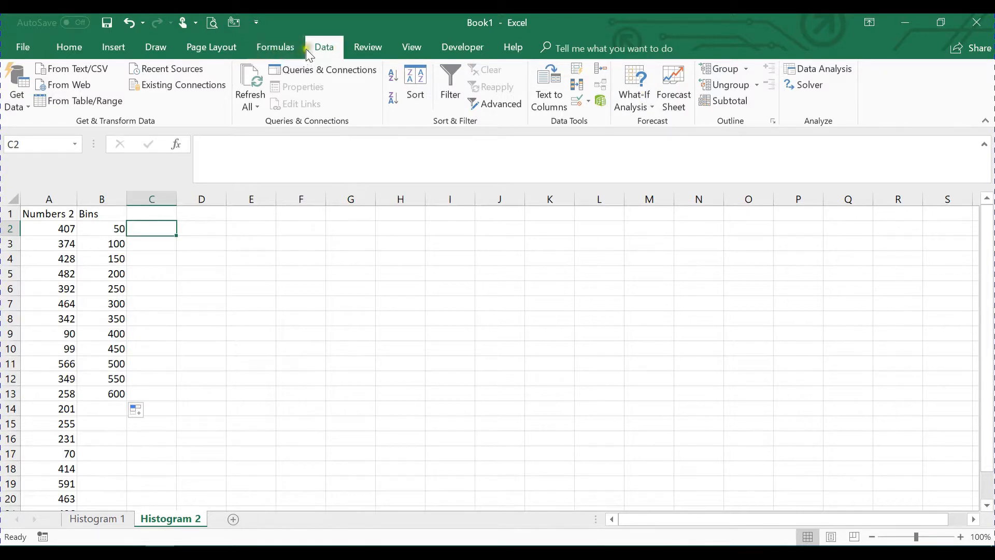
Step: Check in the Excel options that the Analysis ToolPak add-in is enabled, then leave the add-in settings unchanged
left_click(817, 69)
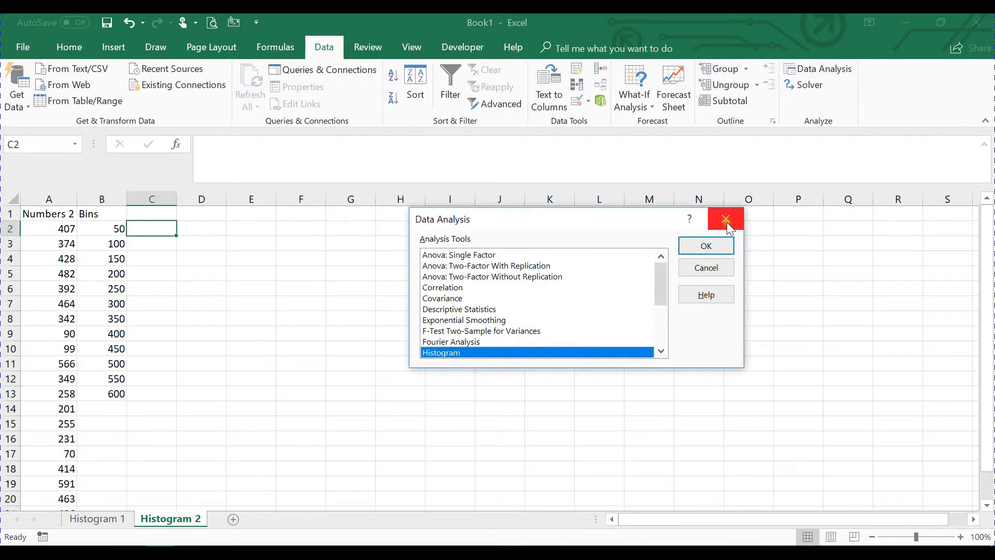
left_click(727, 222)
left_click(23, 47)
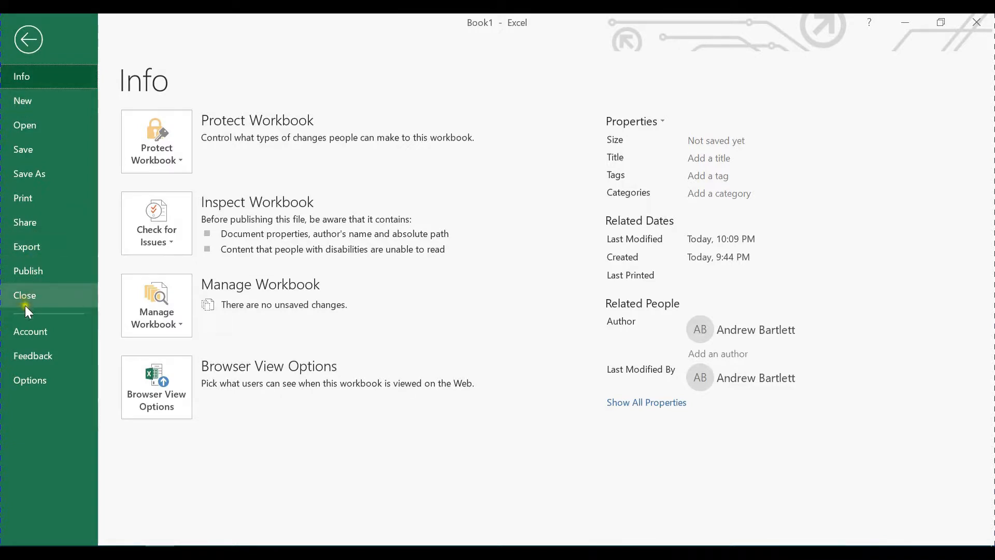
left_click(28, 377)
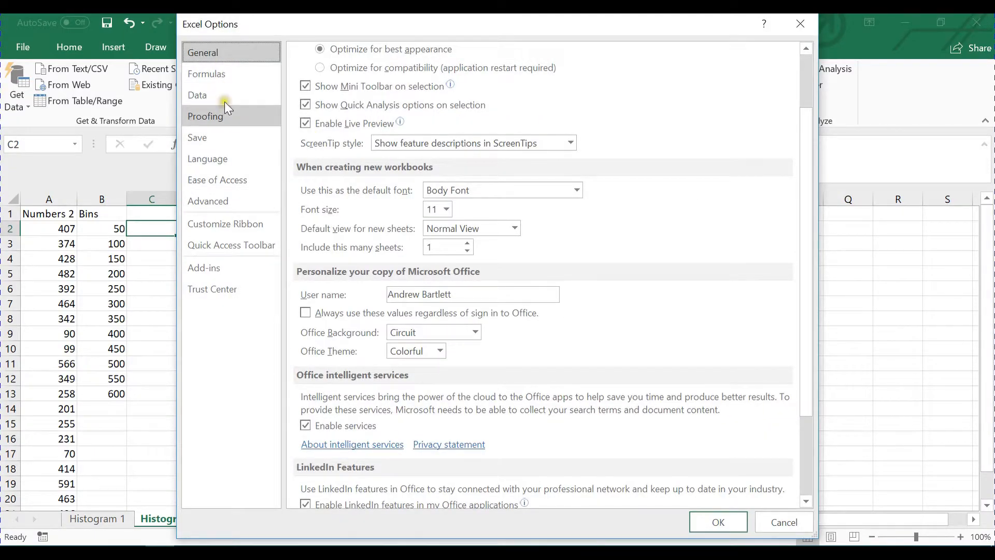
left_click(200, 271)
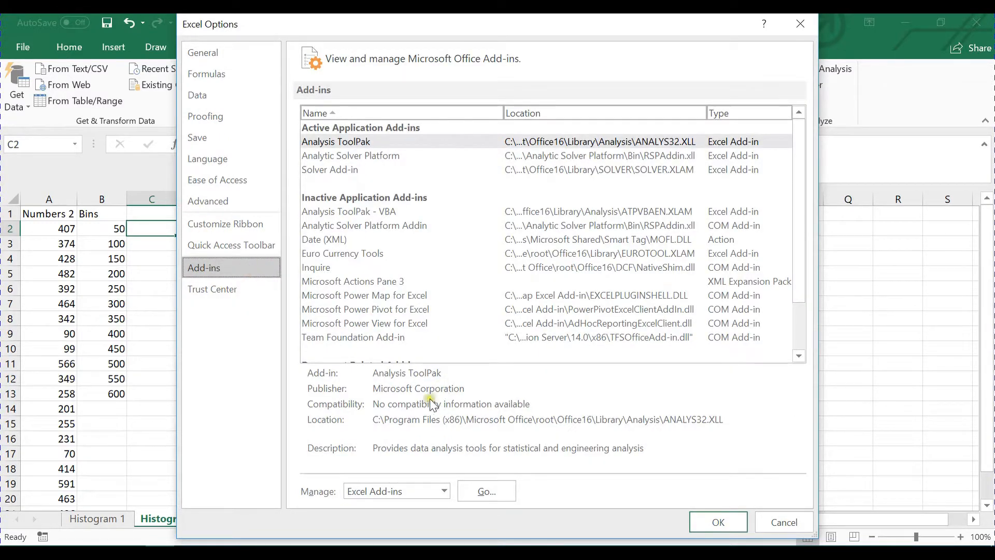
left_click(352, 142)
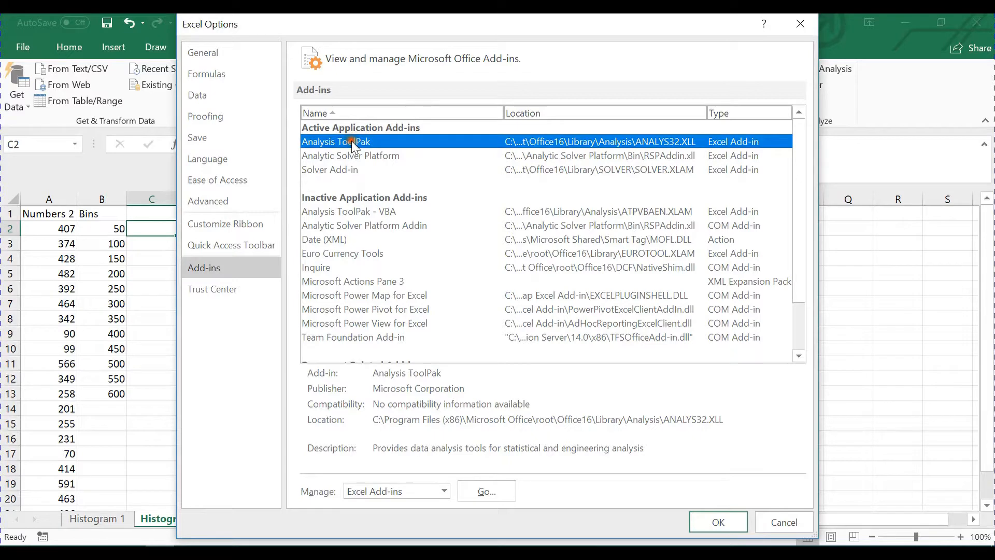
left_click(486, 490)
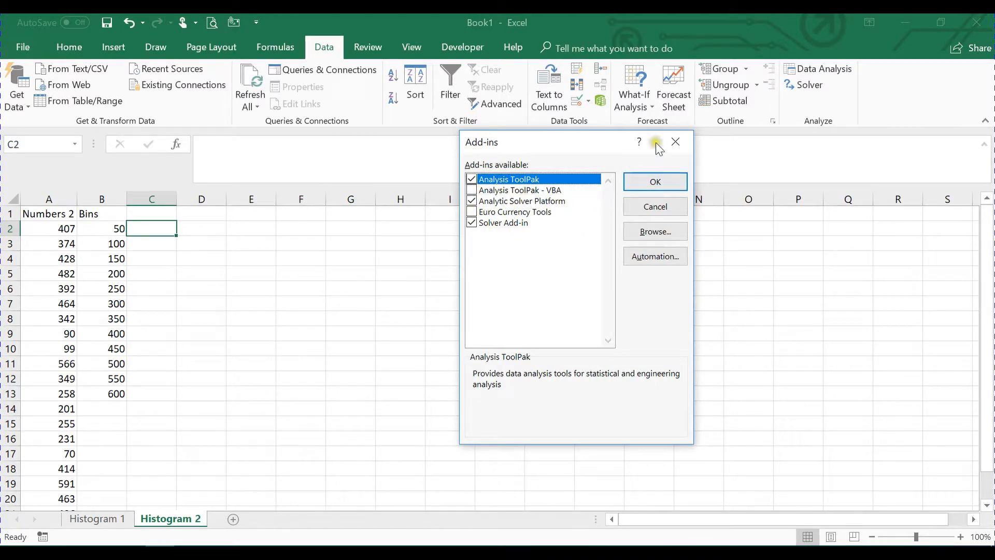
left_click(677, 142)
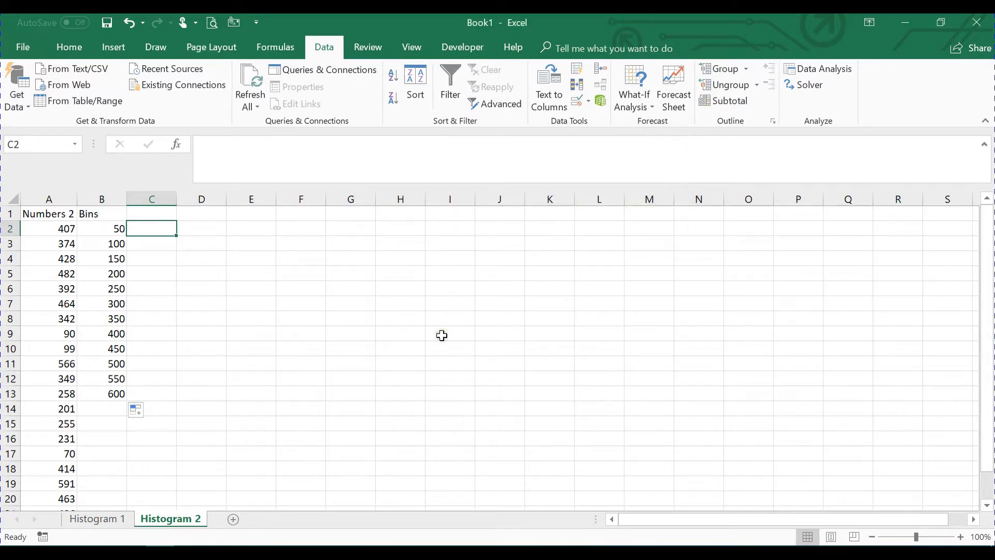
Step: Start the Histogram analysis tool and clear its previous input and bin ranges
left_click(828, 70)
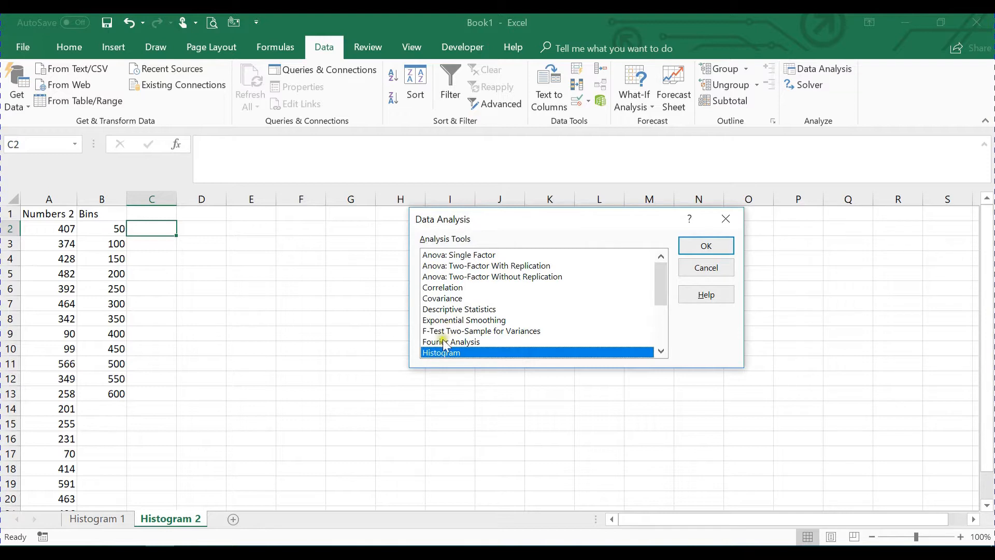
left_click(706, 245)
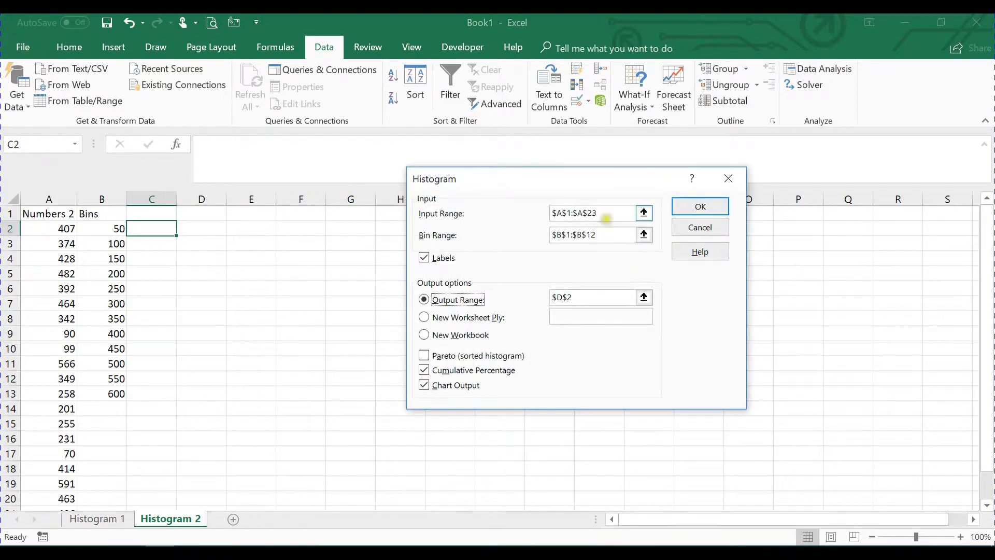
left_click(618, 212)
key("BackSpace")
key("BackSpace")
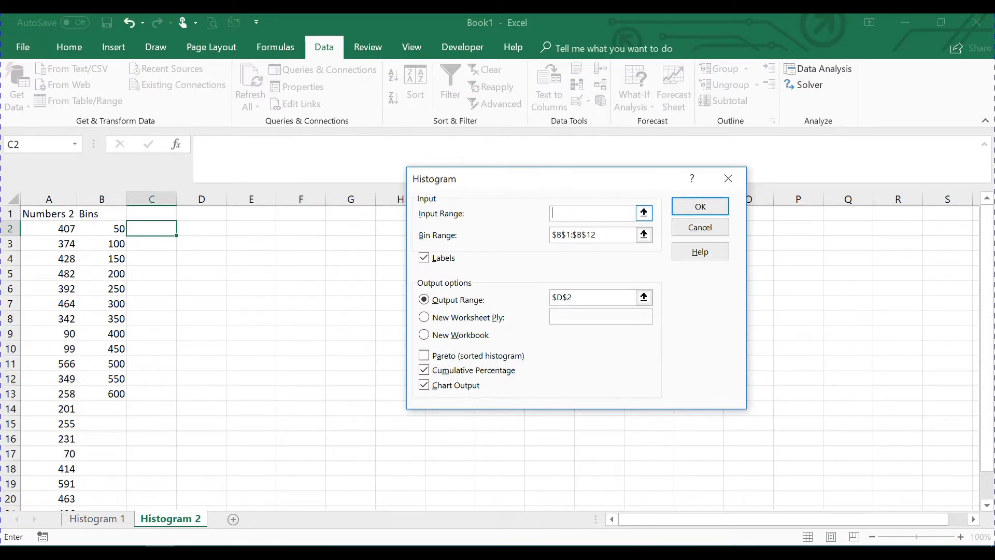
left_click(608, 236)
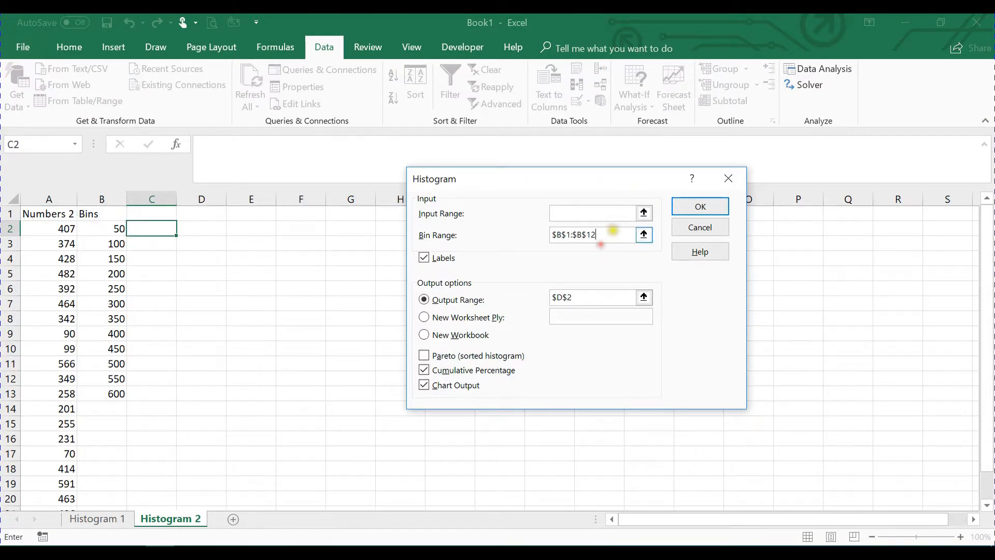
left_click_drag(609, 232, 529, 230)
key("BackSpace")
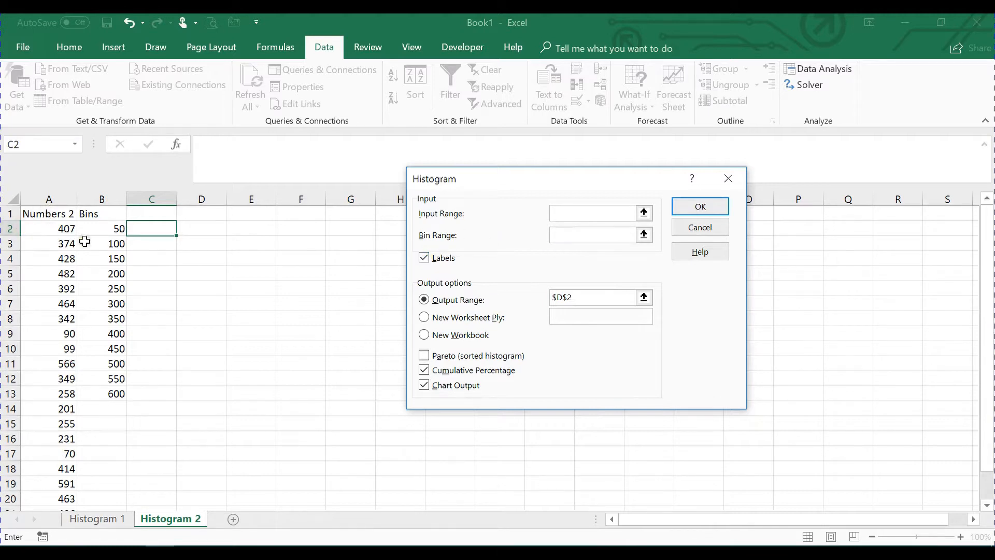
Step: Set the histogram's input range to $A$1:$A$22 and its bin range to $B$1:$B$13, including the labels
left_click(600, 209)
left_click_drag(53, 213, 68, 480)
scroll(280, 281, "up", 1)
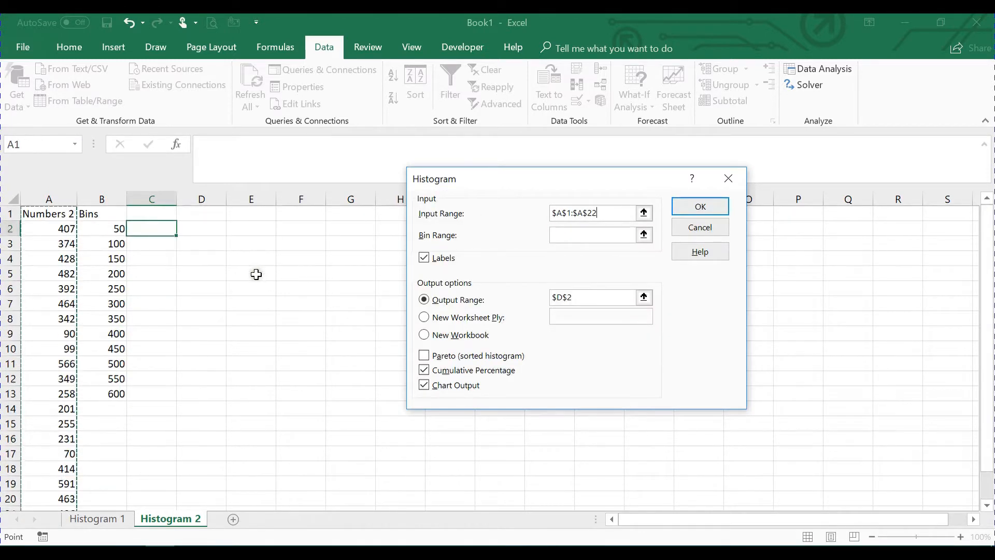
left_click(563, 234)
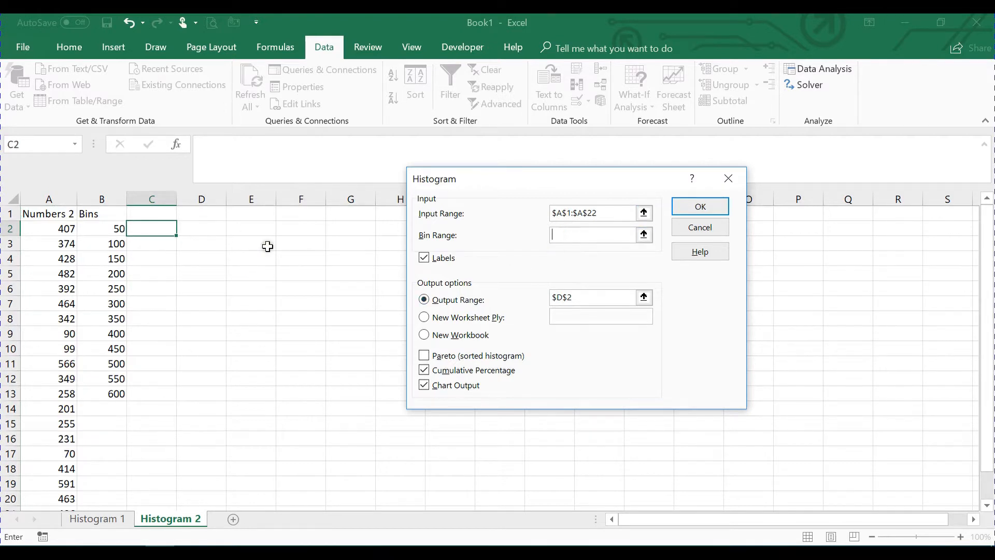
left_click_drag(102, 213, 126, 387)
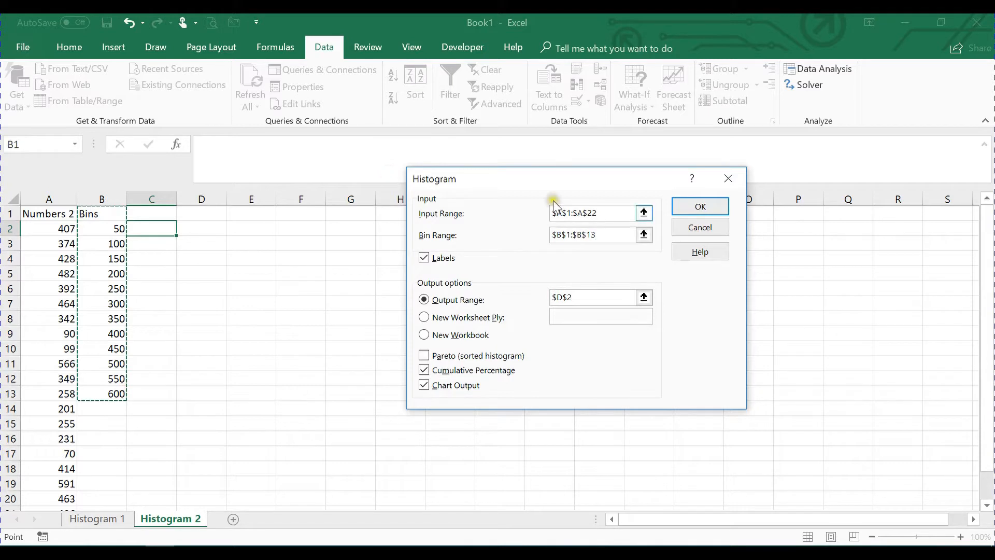
left_click(520, 255)
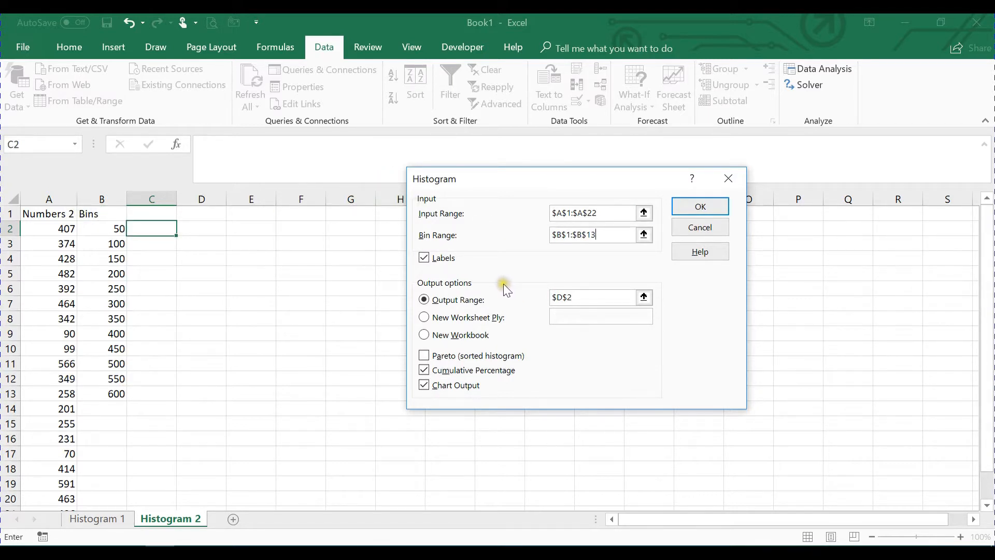
Step: Set the output range to $C$2 and generate the histogram with Cumulative Percentage and Chart Output enabled
left_click(585, 297)
left_click(571, 294)
left_click(163, 230)
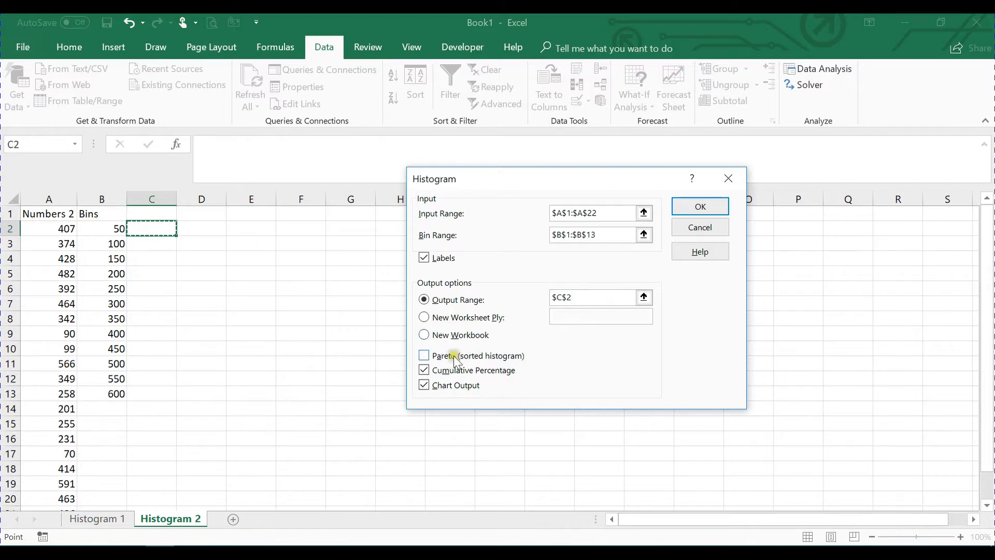
left_click(424, 385)
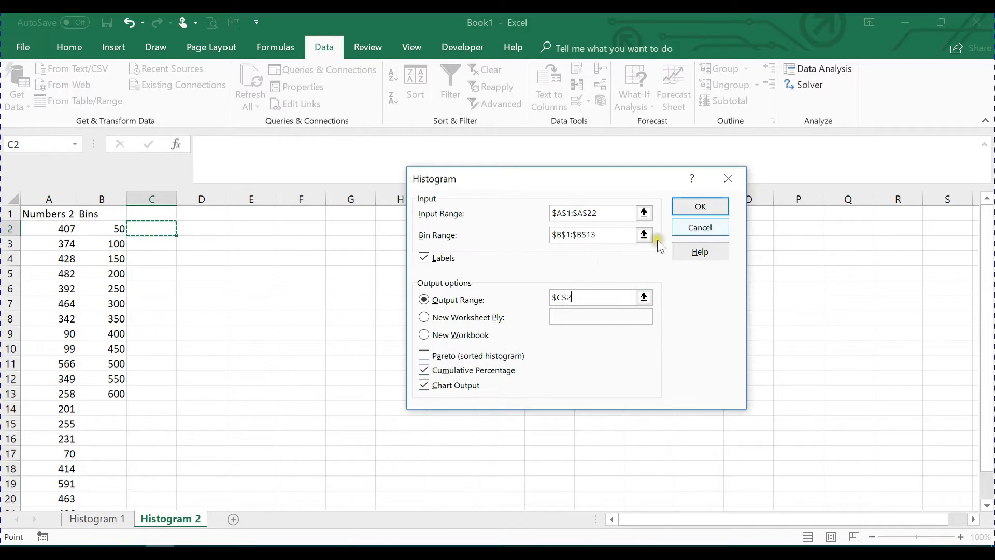
left_click(716, 207)
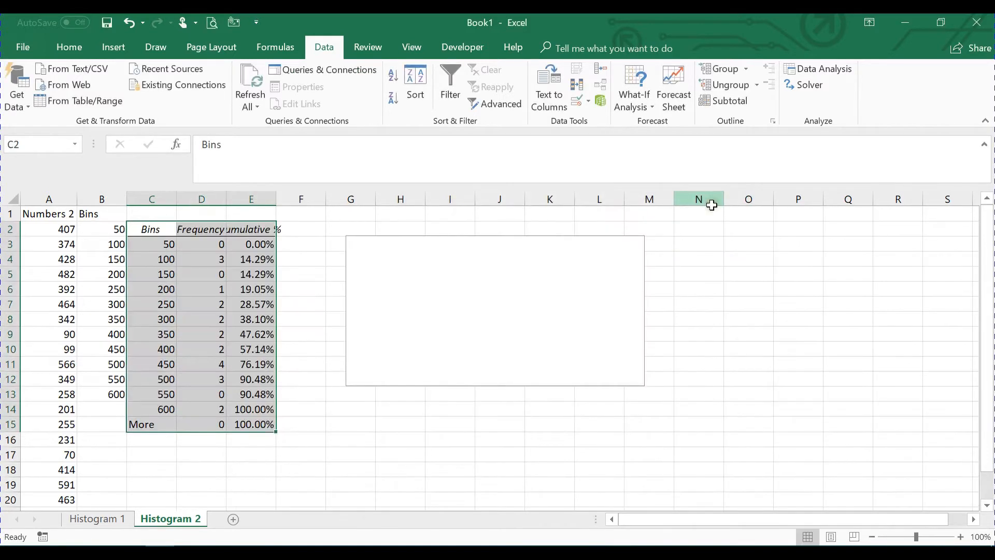
Step: Auto-fit output columns C to E and enlarge the histogram chart so it extends to column N and row 16
double_click(276, 199)
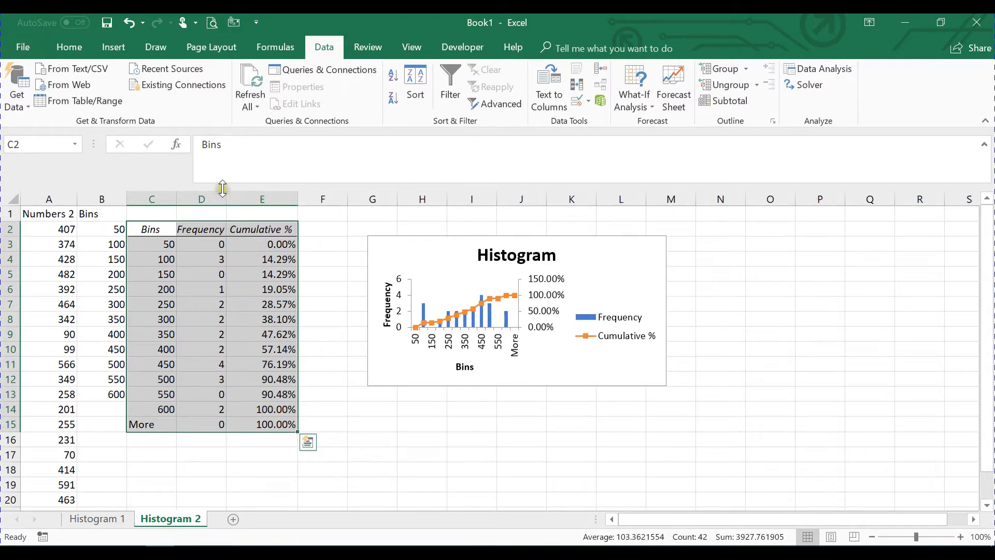
double_click(174, 201)
left_click(317, 234)
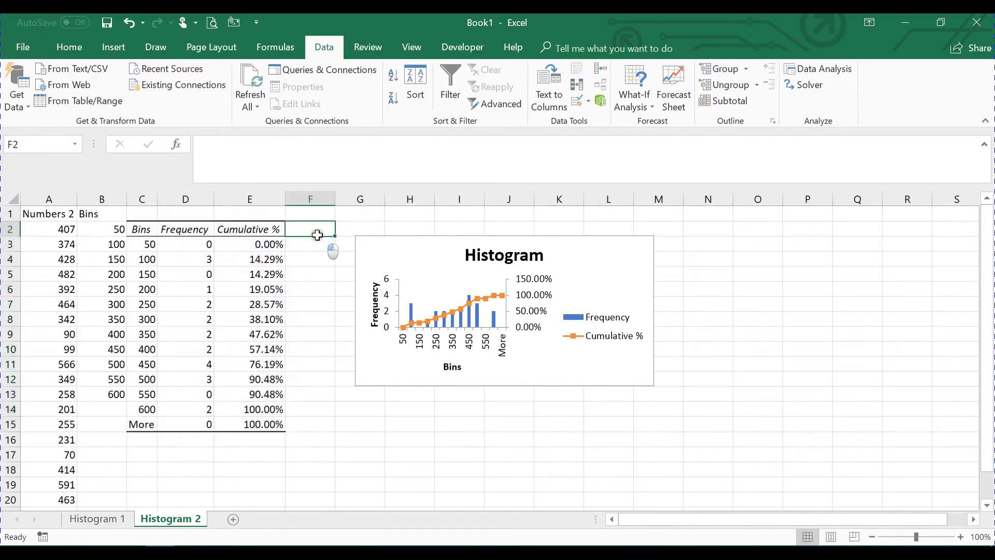
left_click(475, 238)
left_click_drag(654, 385, 692, 445)
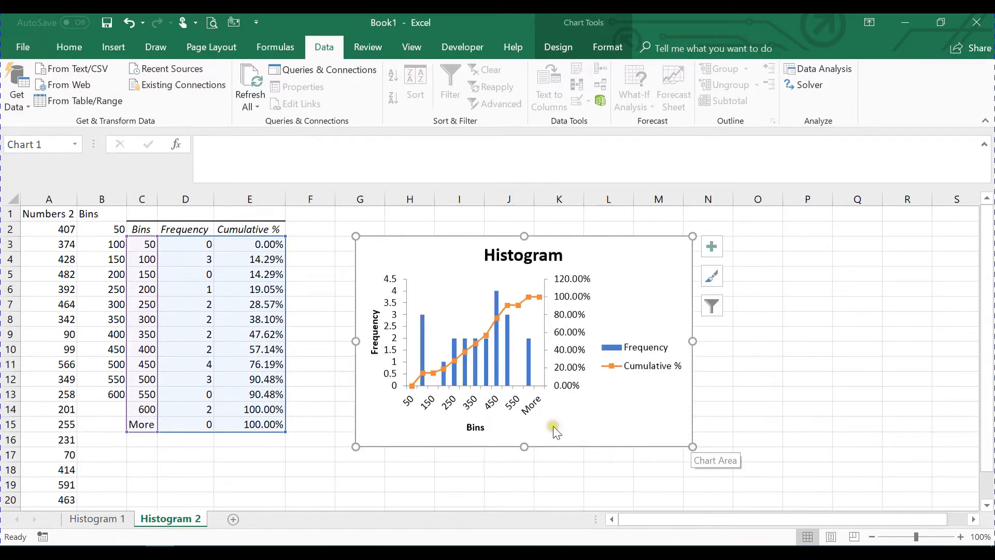
Step: Examine the Format Axis options for the chart's horizontal Bins axis without changing them
left_click(488, 399)
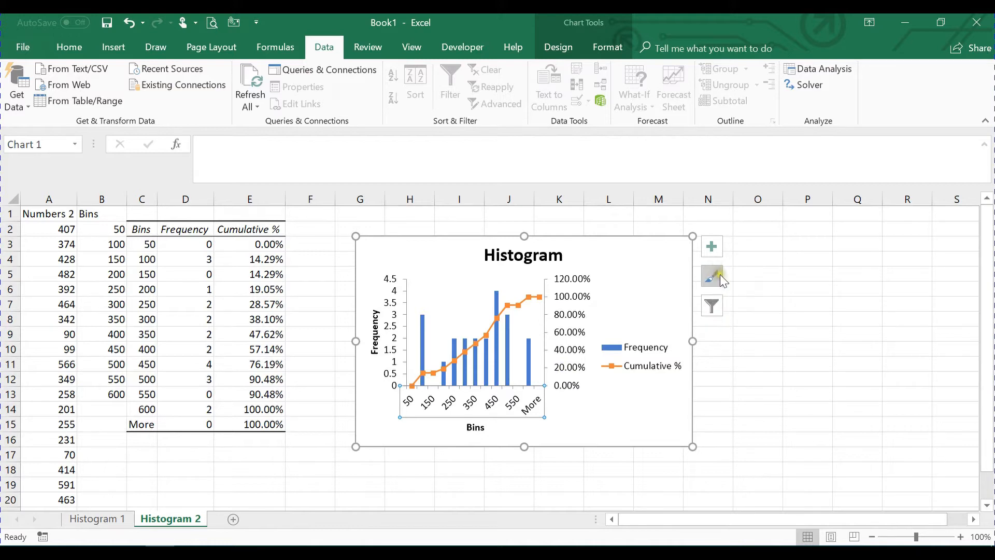
right_click(499, 411)
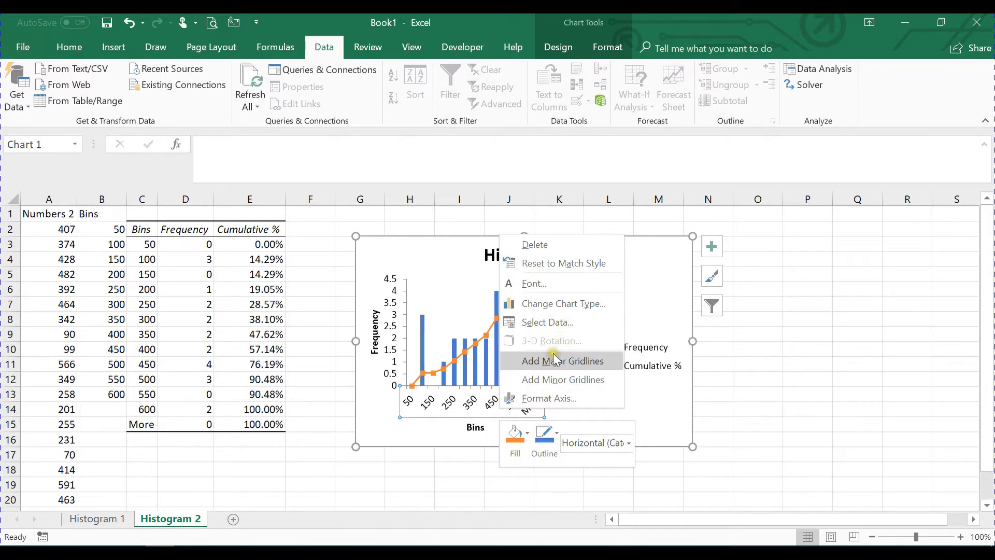
left_click(550, 398)
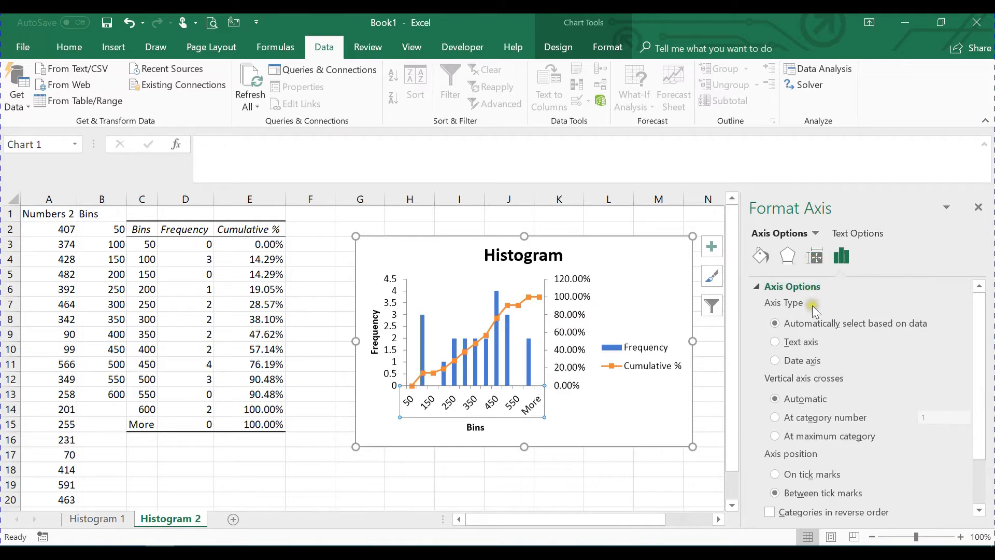
scroll(818, 336, "down", 3)
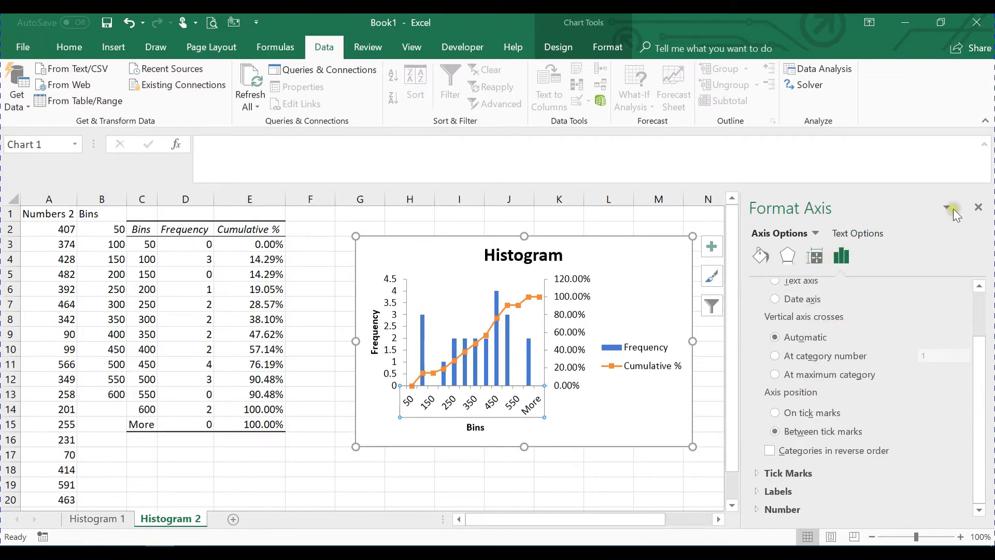
left_click(978, 207)
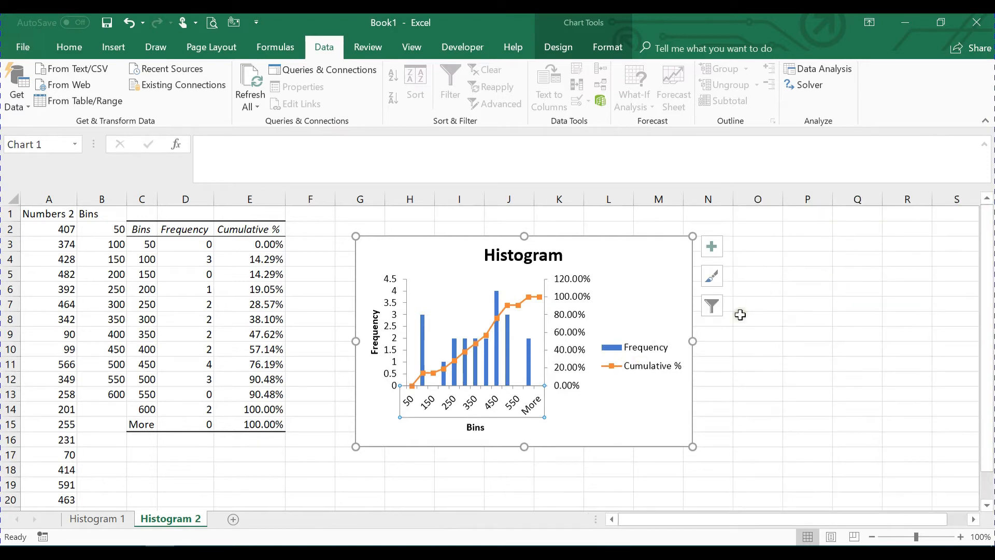
left_click(594, 421)
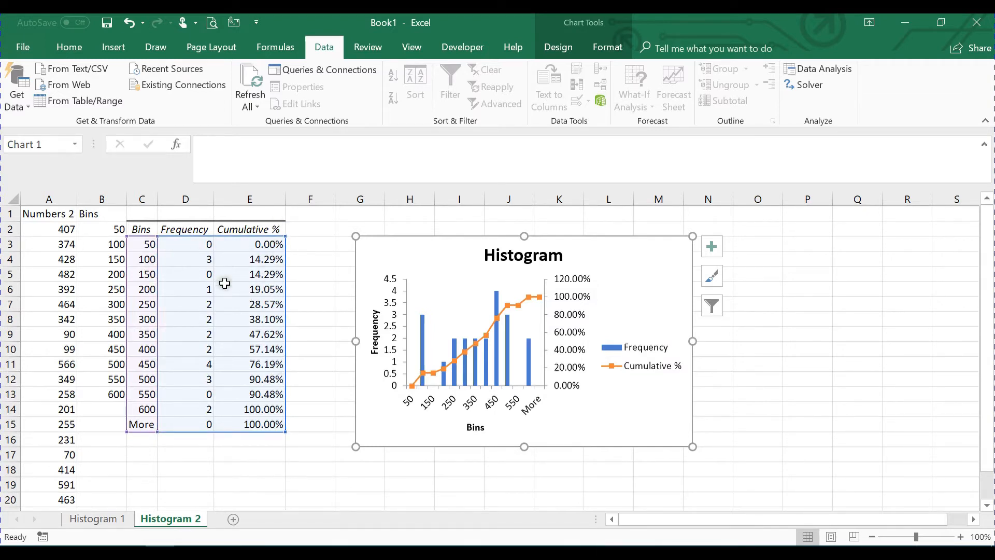
Step: Review the Bins heading and the bin values in column B beside the finished histogram
left_click(325, 476)
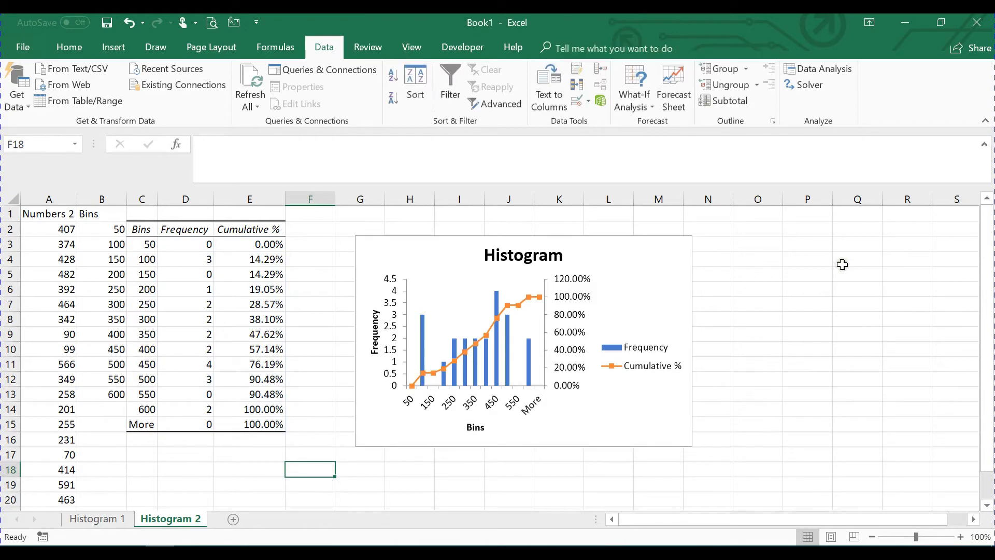
left_click(756, 289)
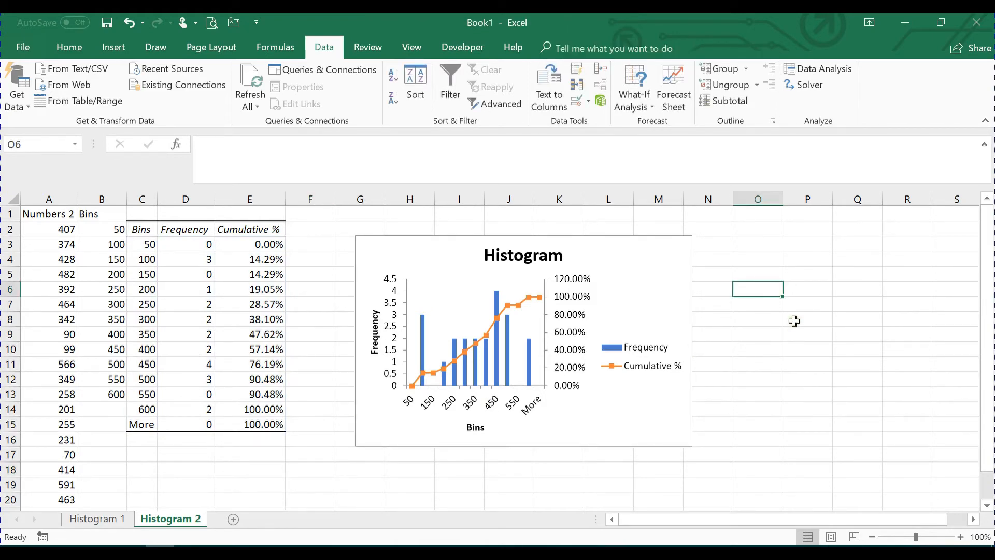
scroll(794, 321, "up", 1)
scroll(297, 398, "up", 1)
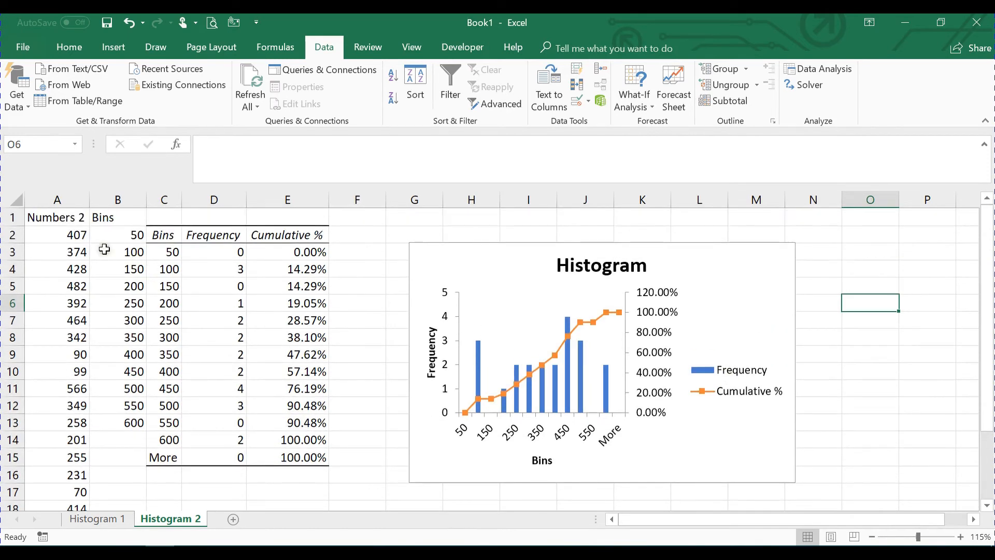
left_click(107, 218)
left_click(127, 252)
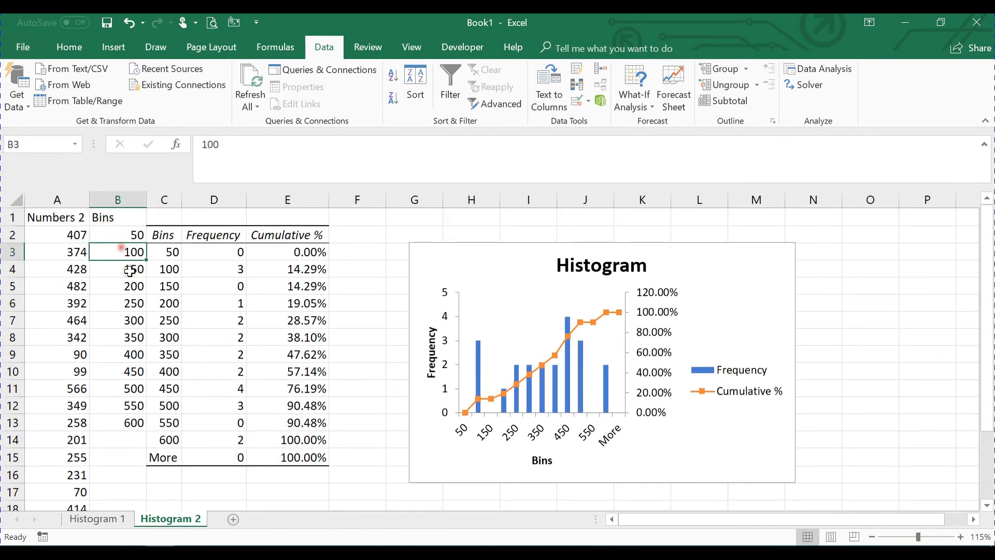